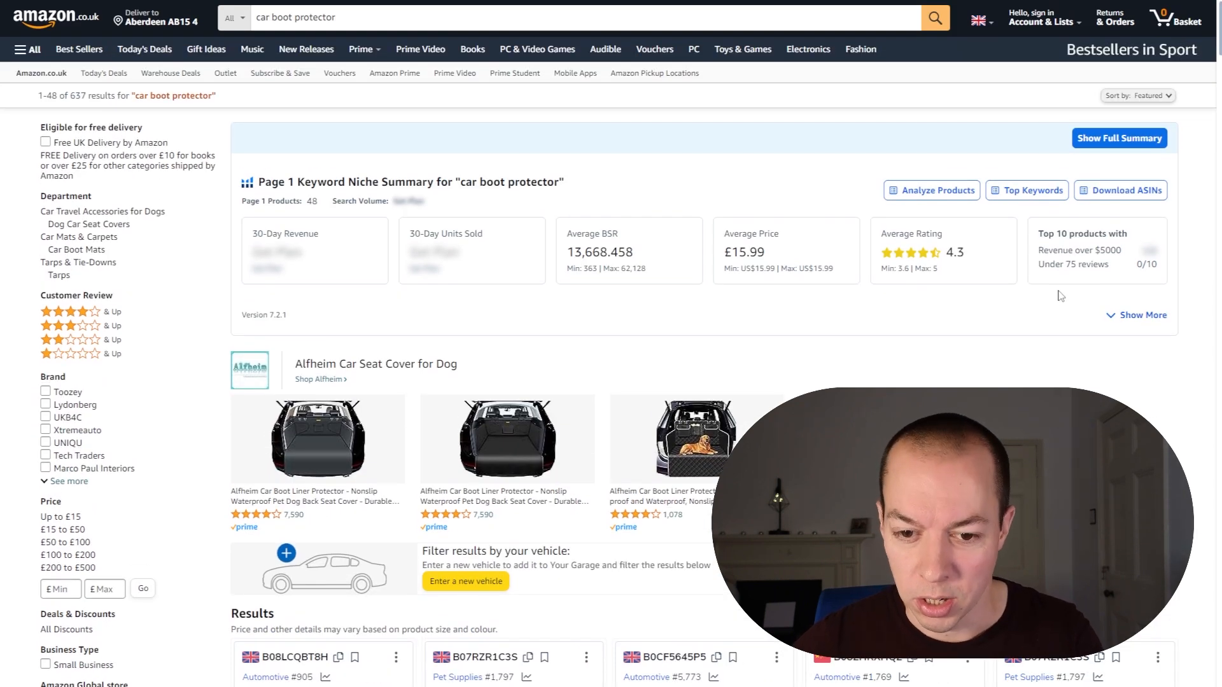
Step: Run Xray Amazon Product Research on the "car boot protector" search results and expand its window to full screen
scroll(1028, 225, "down", 6)
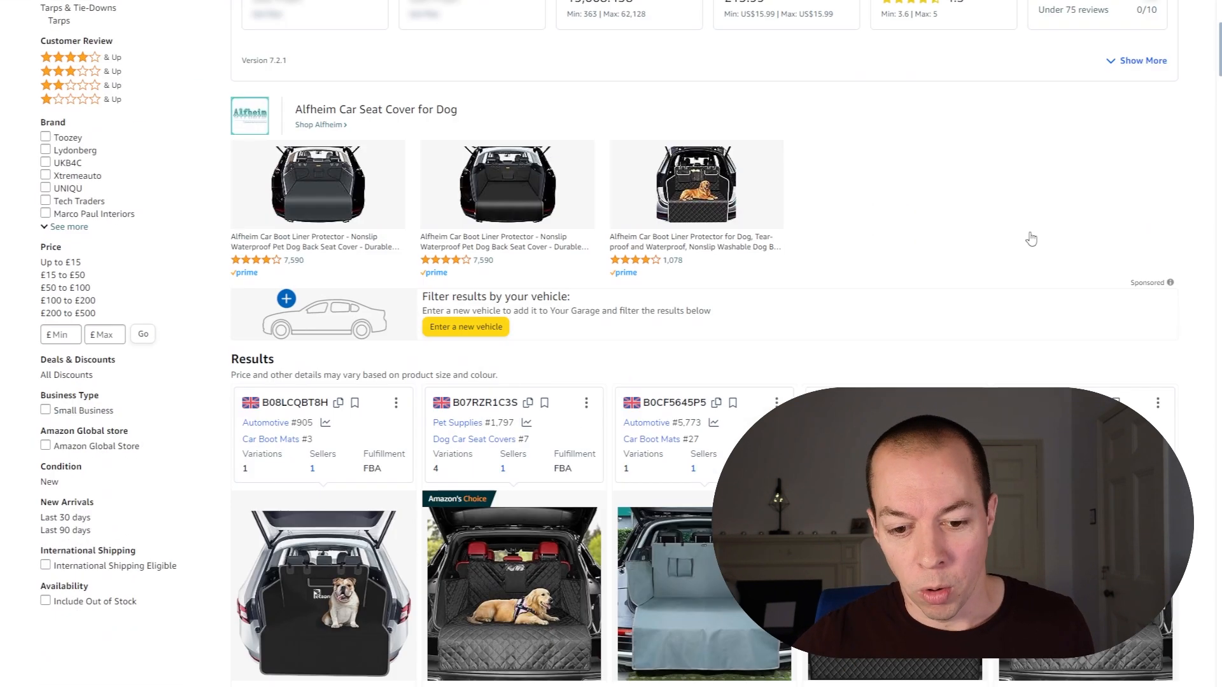
scroll(1043, 238, "down", 6)
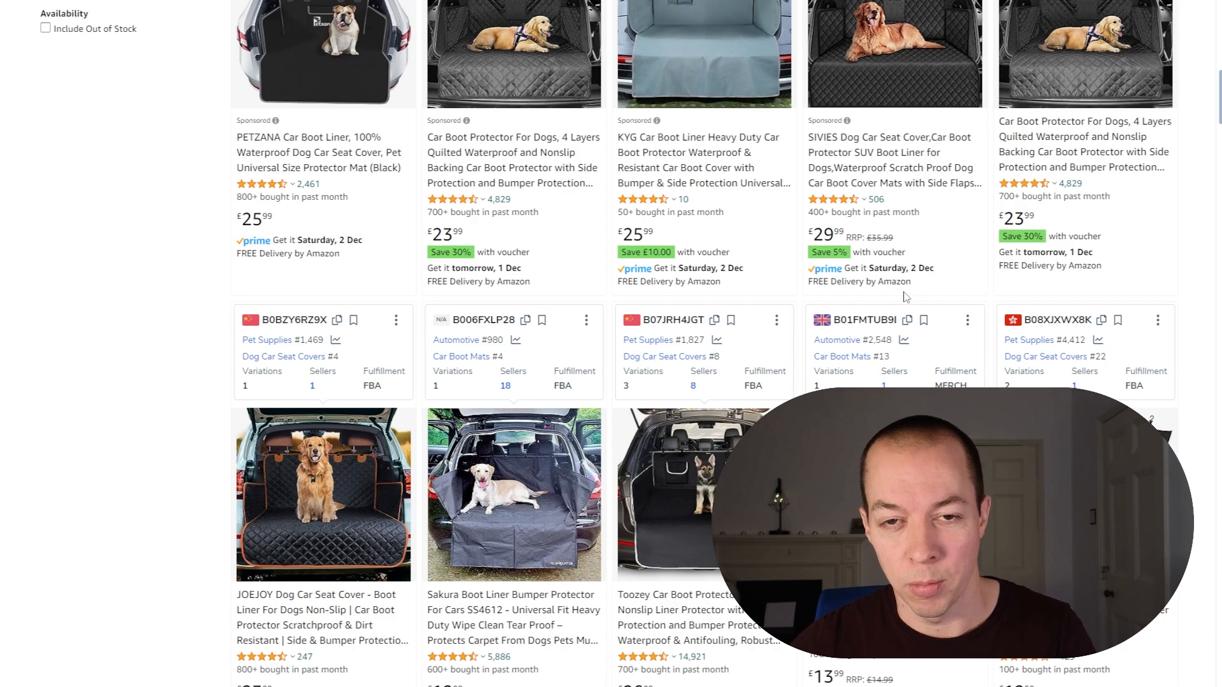
scroll(1031, 318, "up", 13)
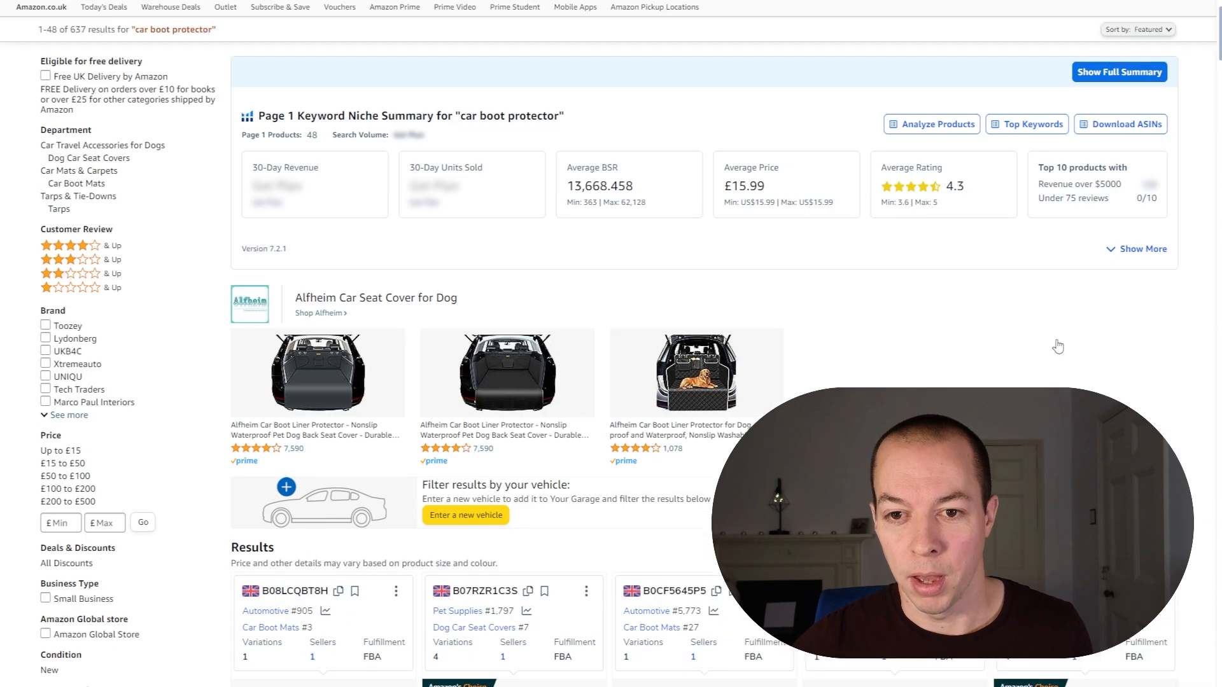
scroll(1067, 330, "down", 15)
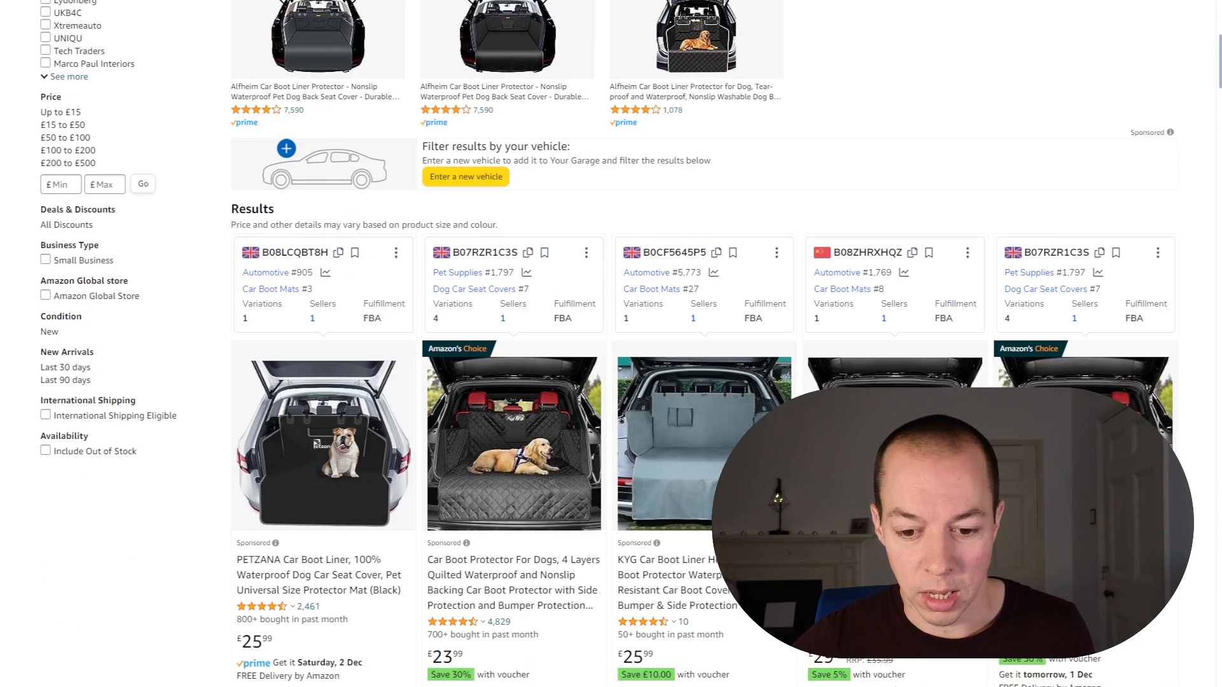
scroll(703, 343, "down", 20)
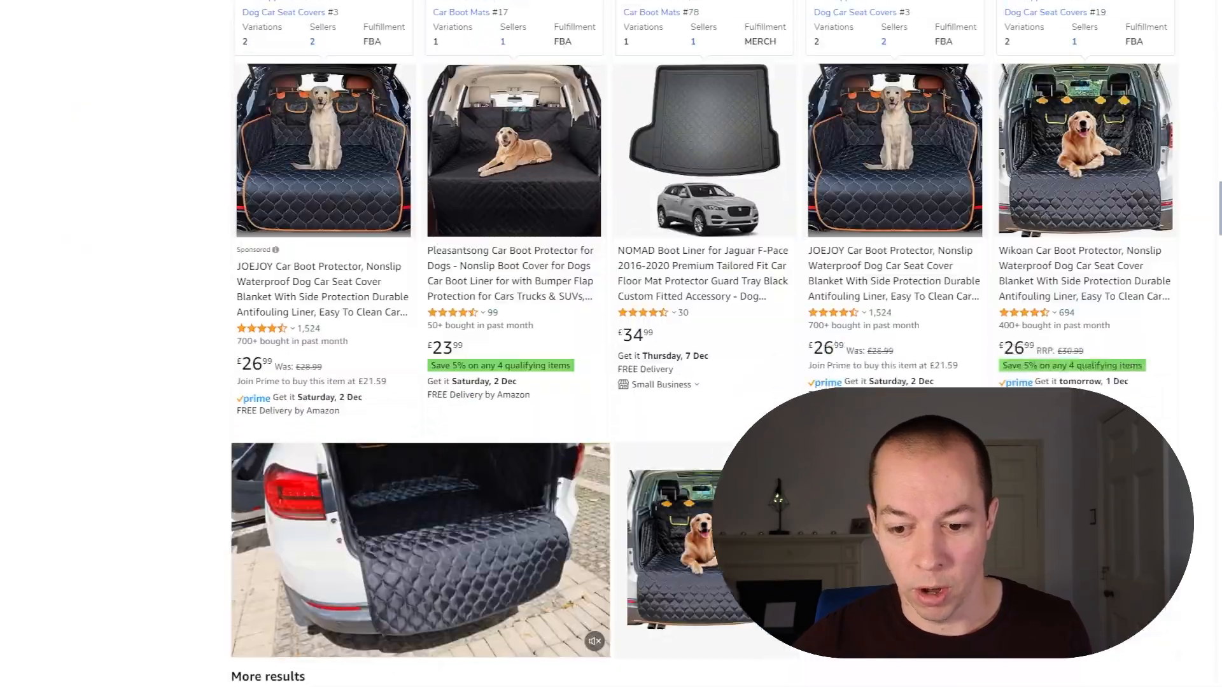
scroll(703, 344, "up", 20)
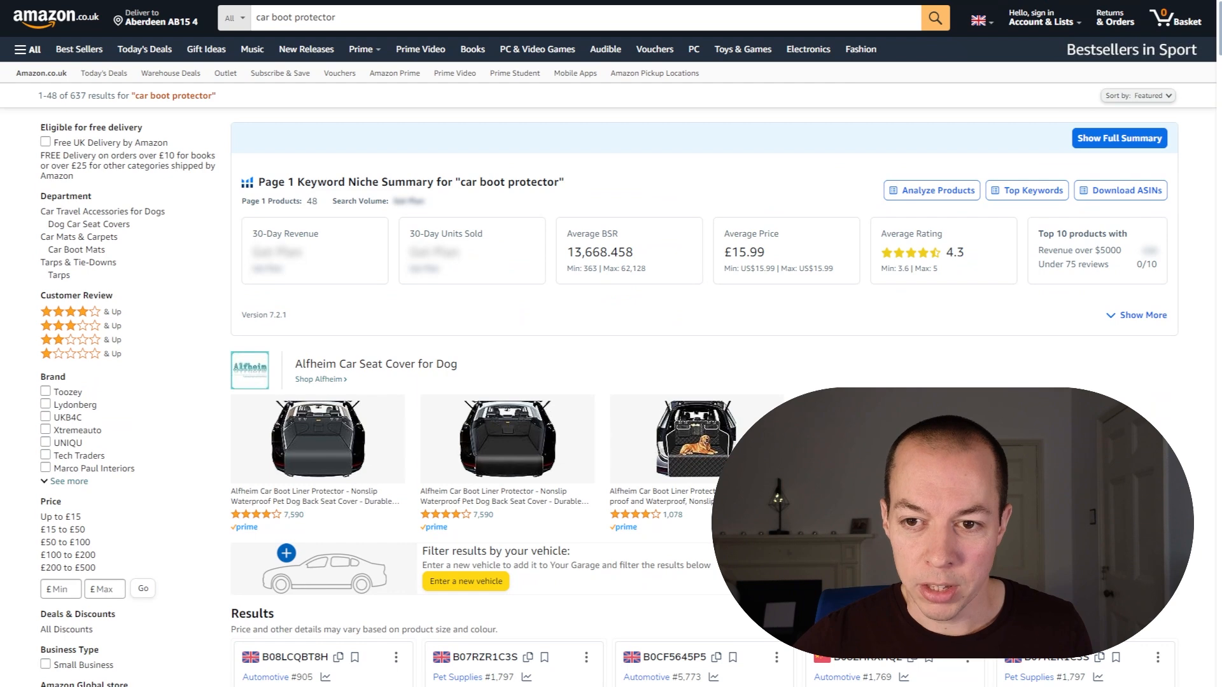
left_click(945, 1)
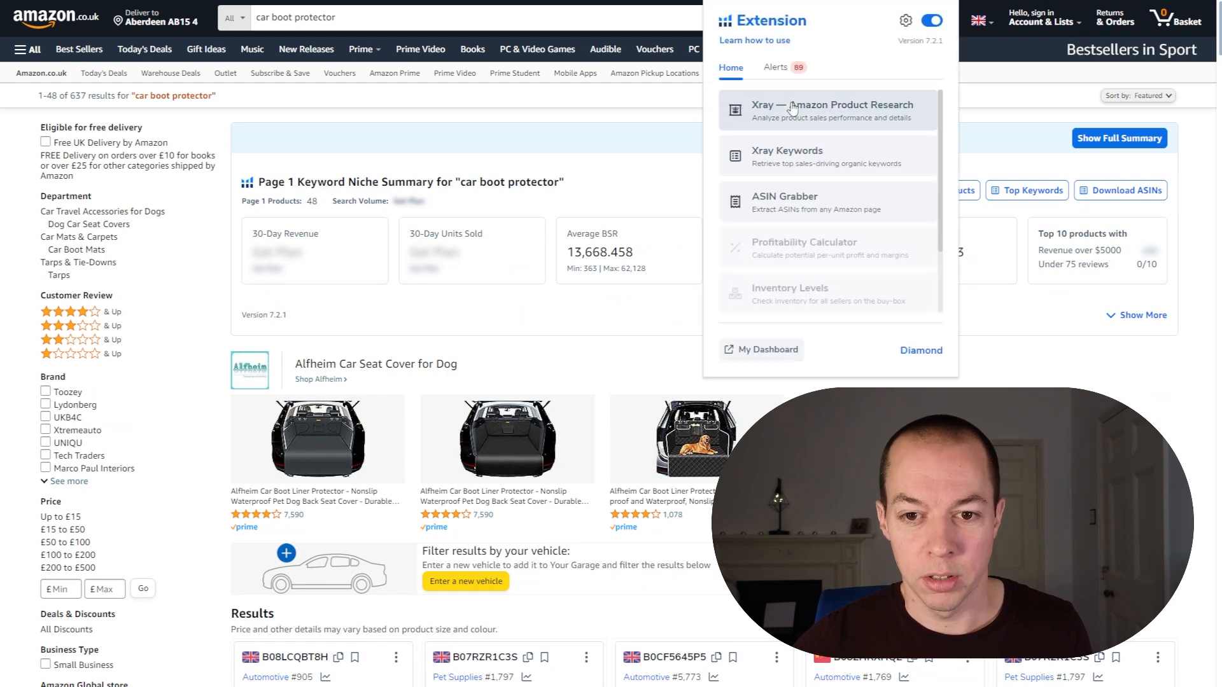
left_click(792, 108)
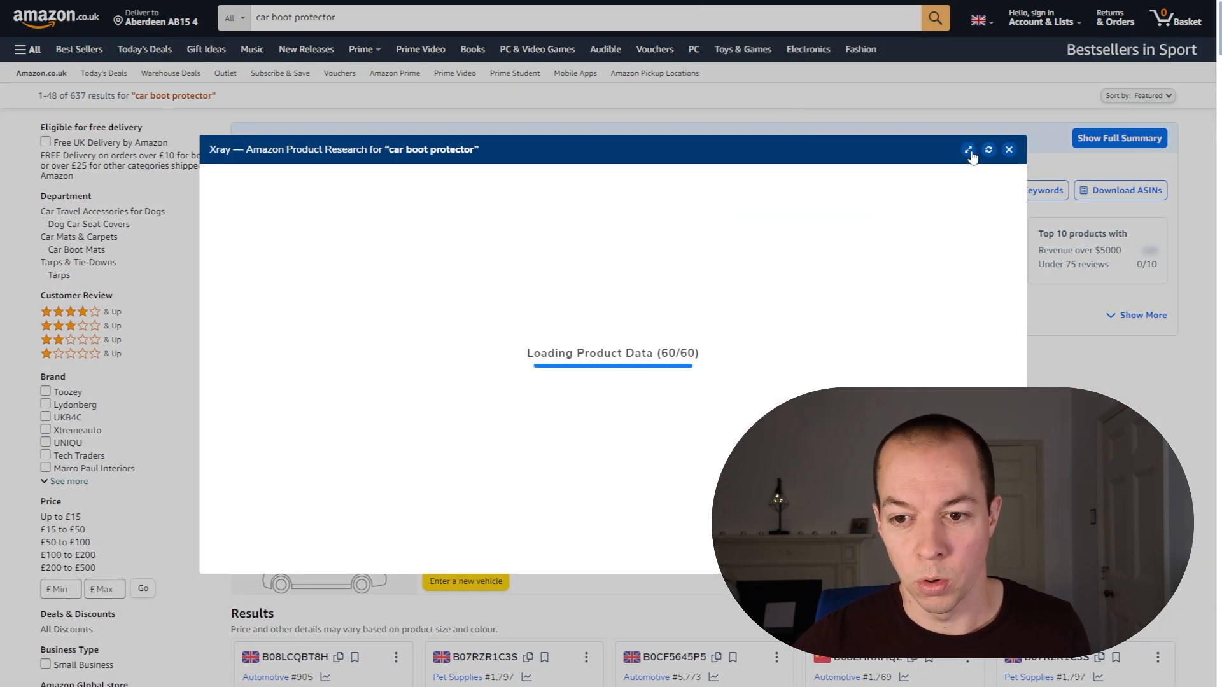
left_click(968, 151)
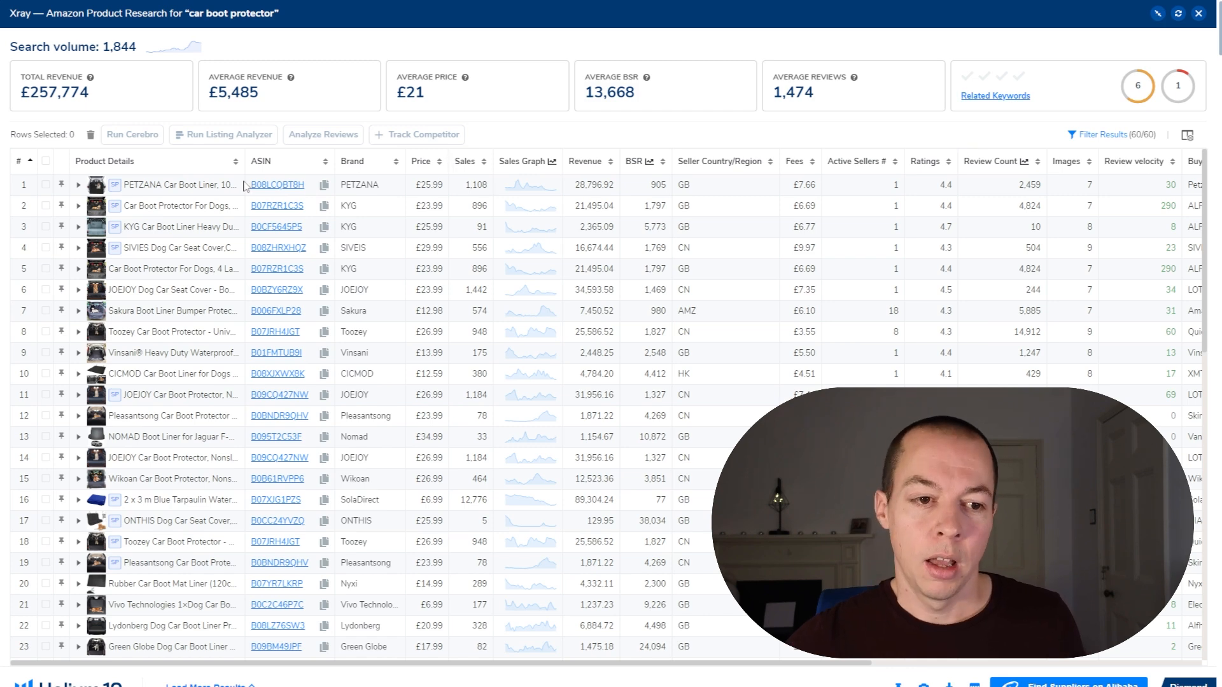
Step: Filter the Xray results to hide sponsored products
left_click(1115, 134)
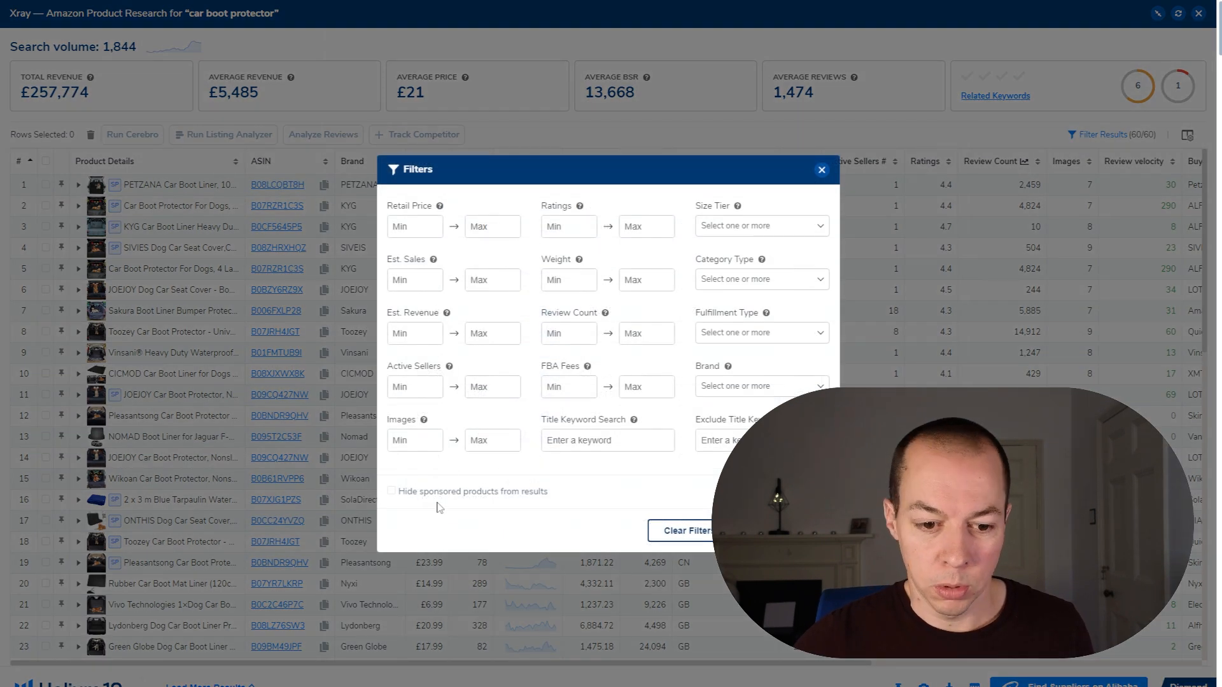
left_click(391, 491)
left_click(770, 530)
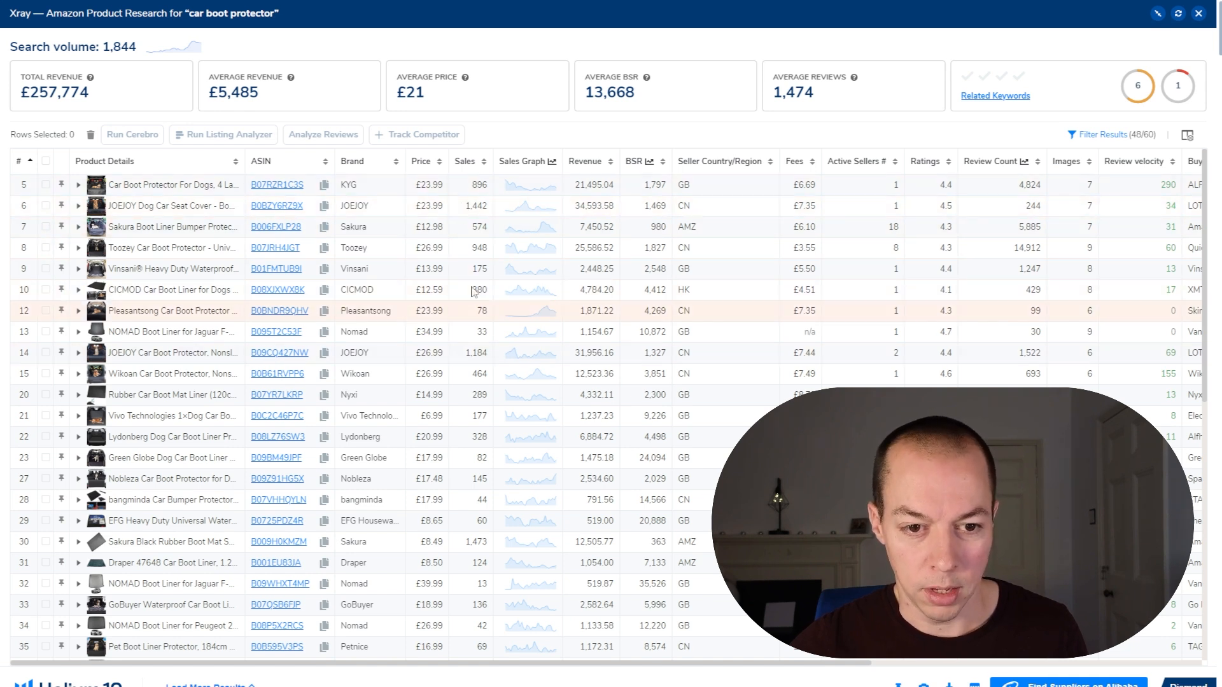
Step: Select the products in rows 5, 6, 7, 8, 10, 14, 15, 20 and 22 and run Cerebro on them
left_click(45, 186)
left_click(46, 206)
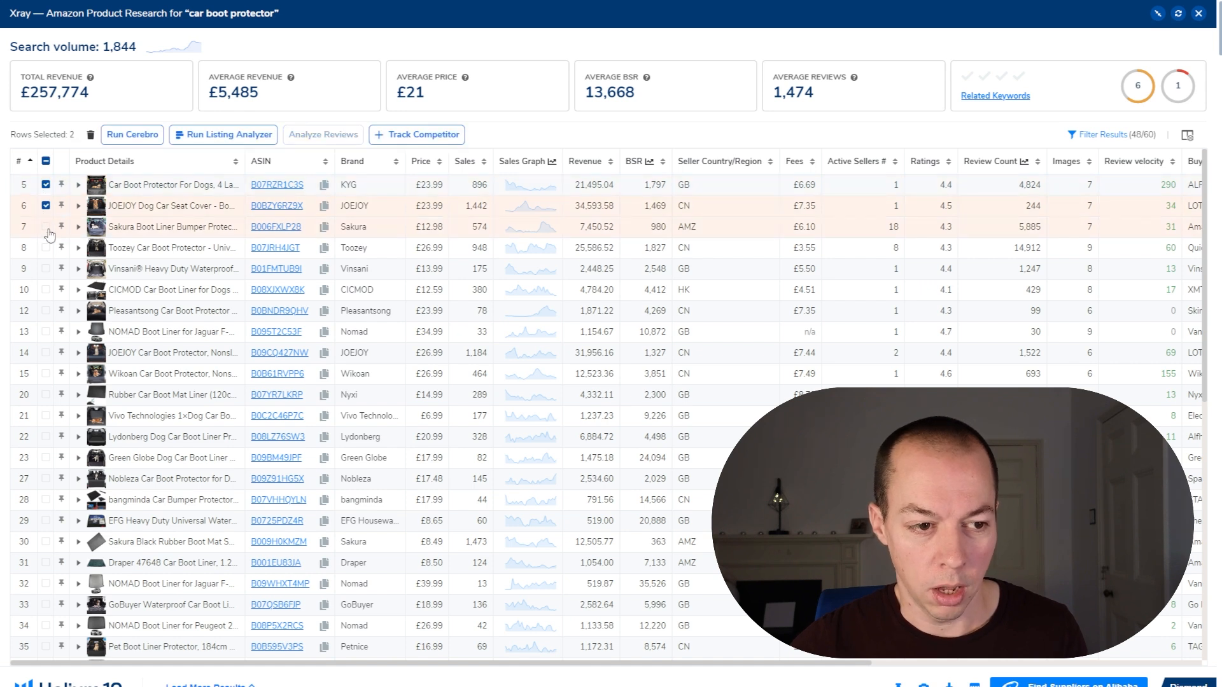
left_click(46, 229)
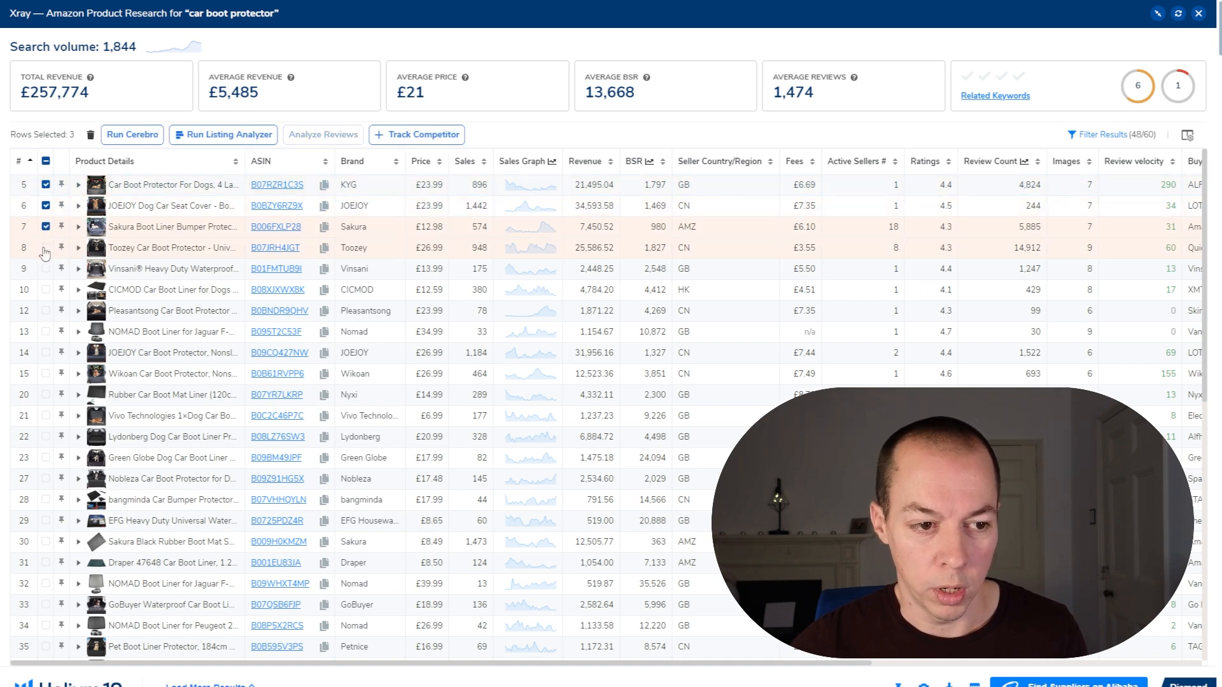
left_click(46, 247)
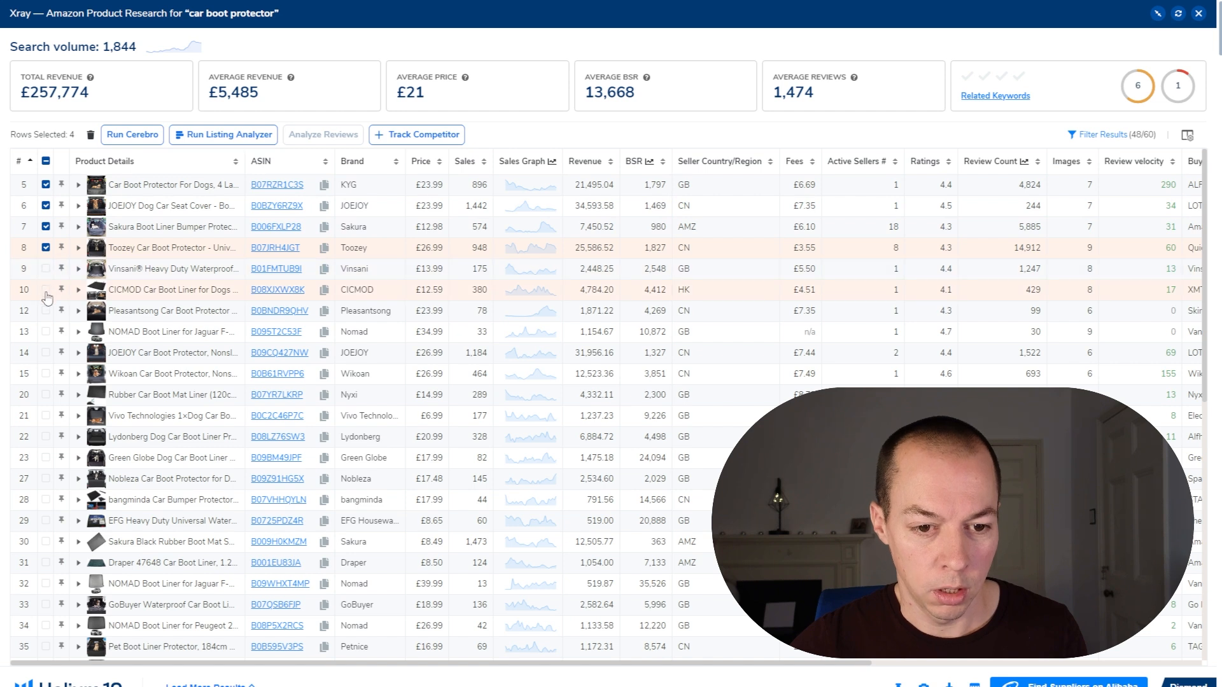
left_click(45, 290)
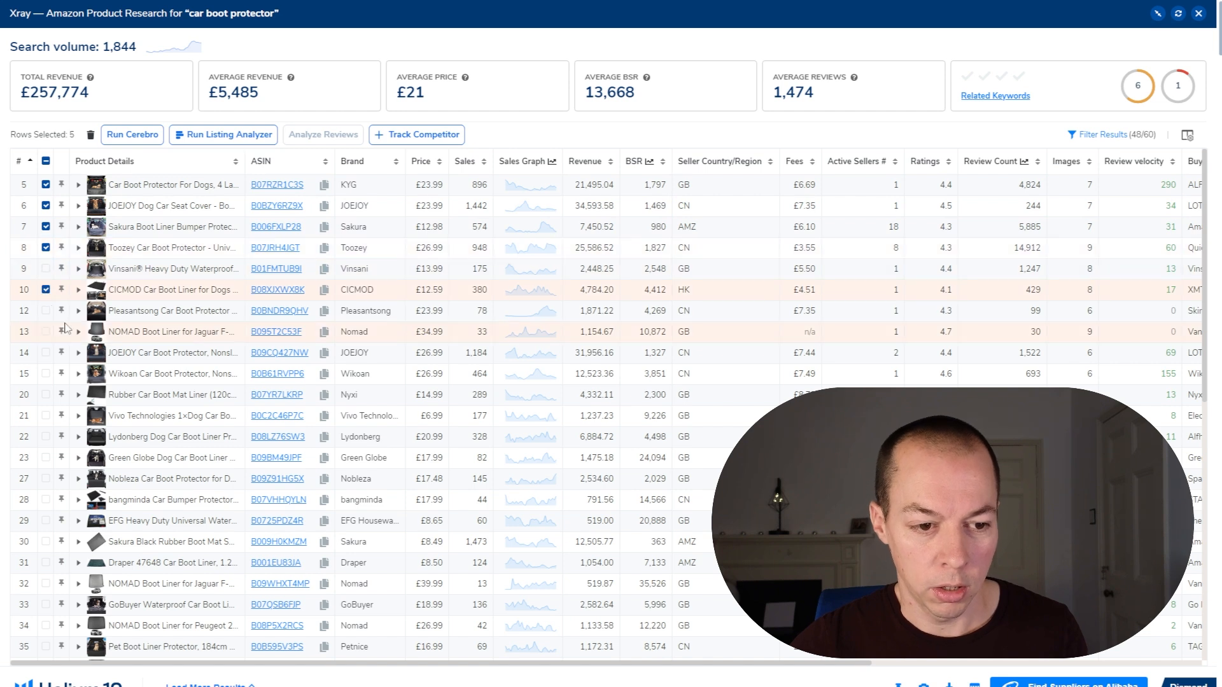
left_click(47, 354)
left_click(45, 375)
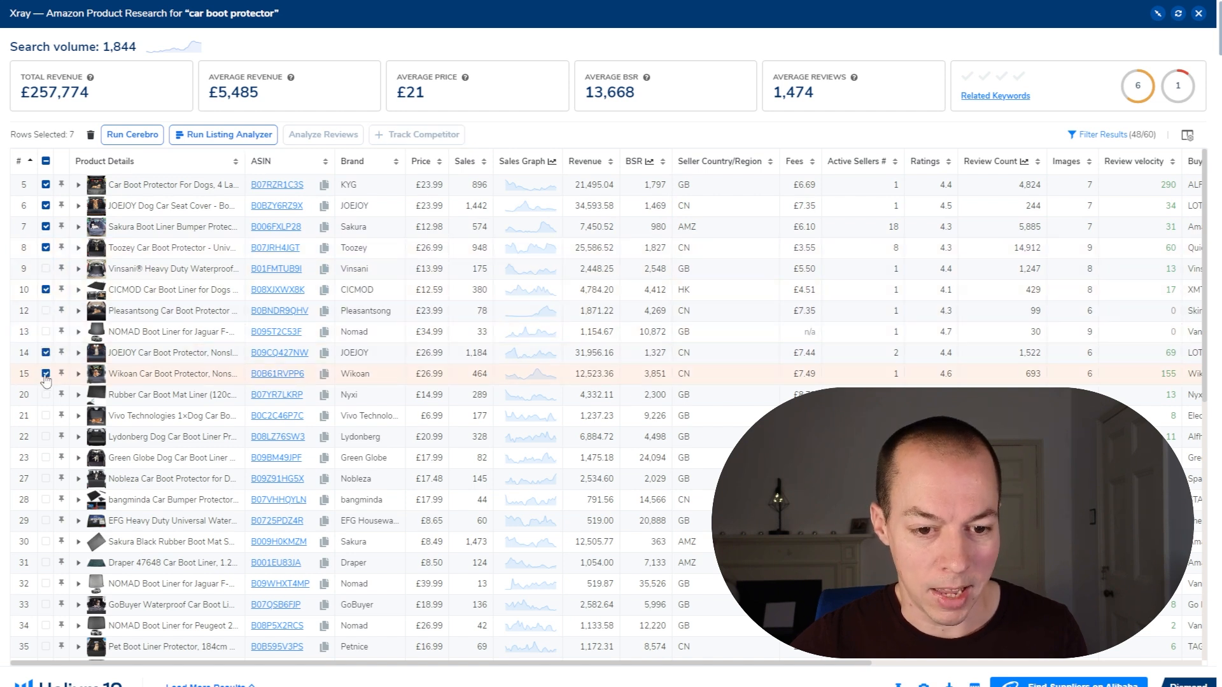
left_click(48, 396)
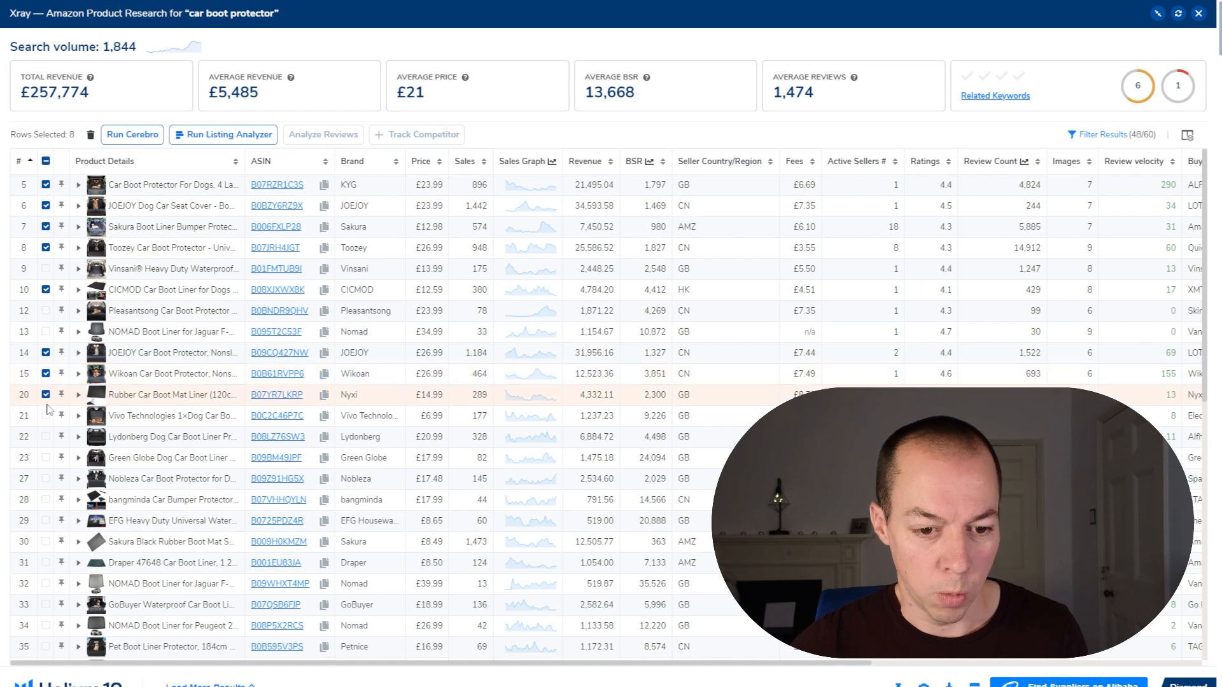
left_click(45, 438)
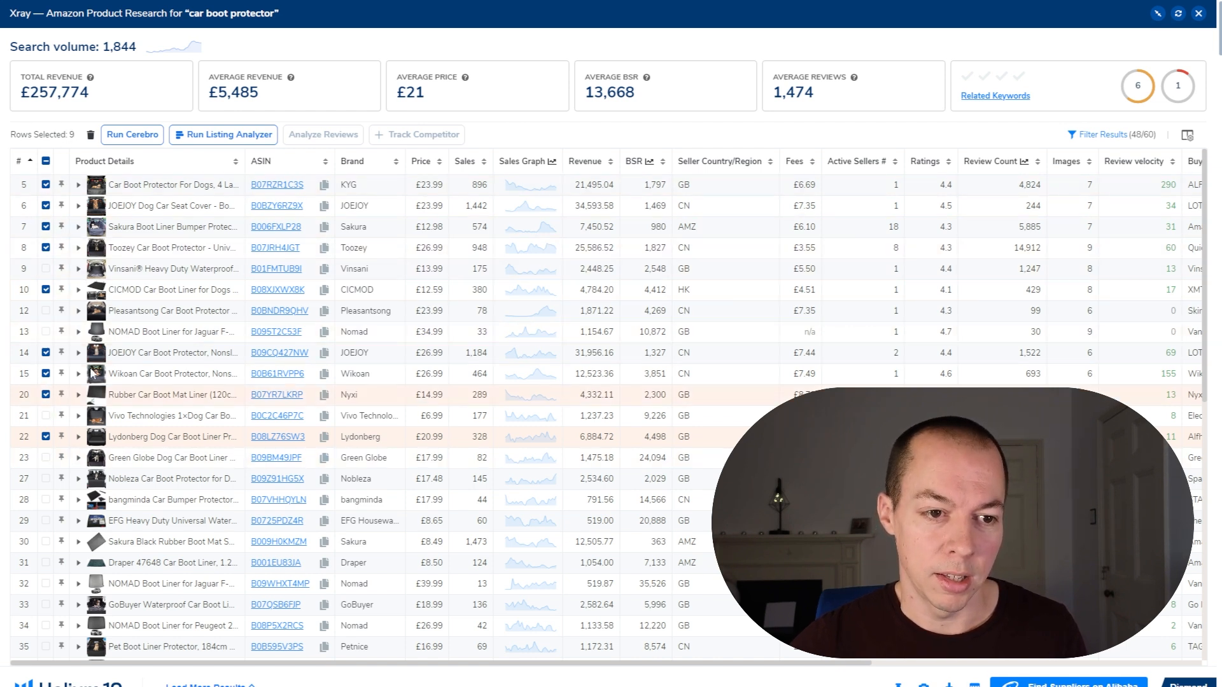
left_click(129, 137)
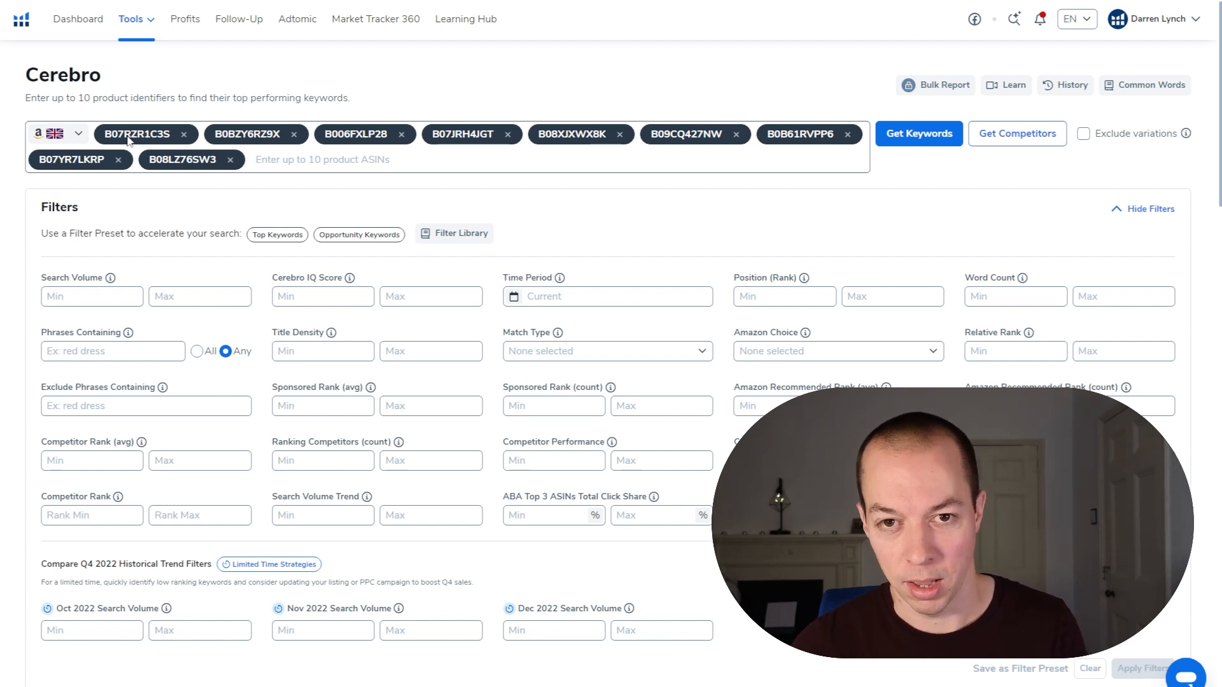
Step: Get the keywords for the nine competitor ASINs and look over the keyword results
scroll(367, 341, "down", 7)
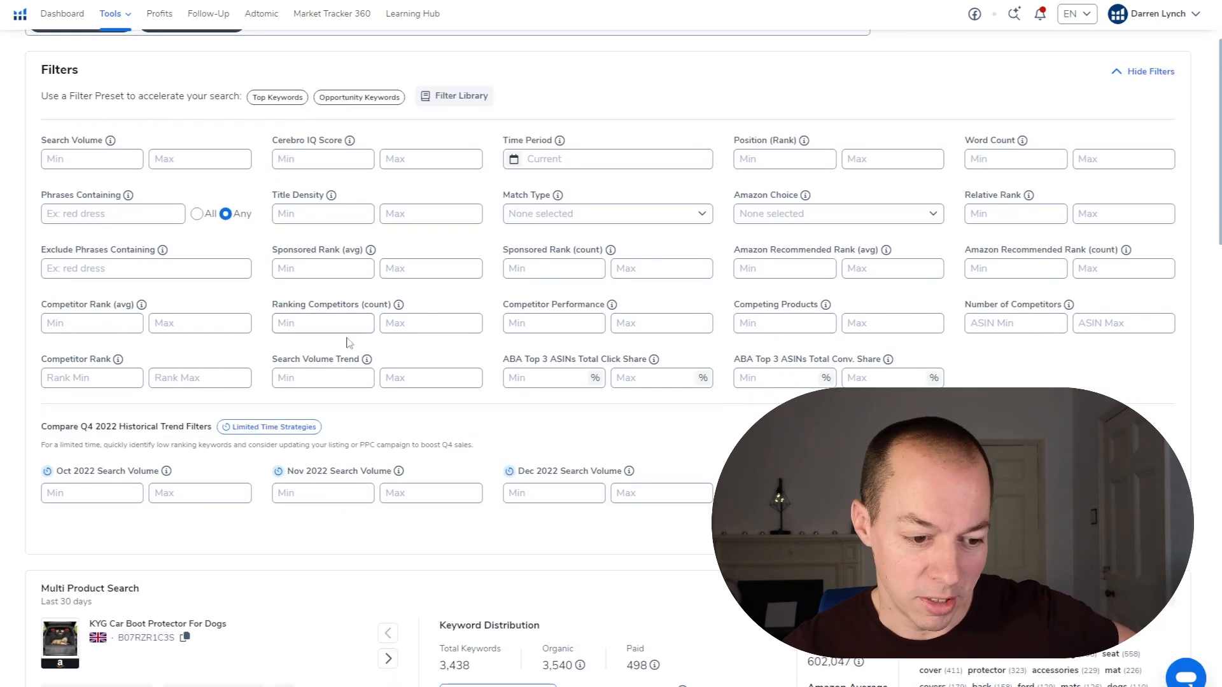
scroll(367, 342, "down", 3)
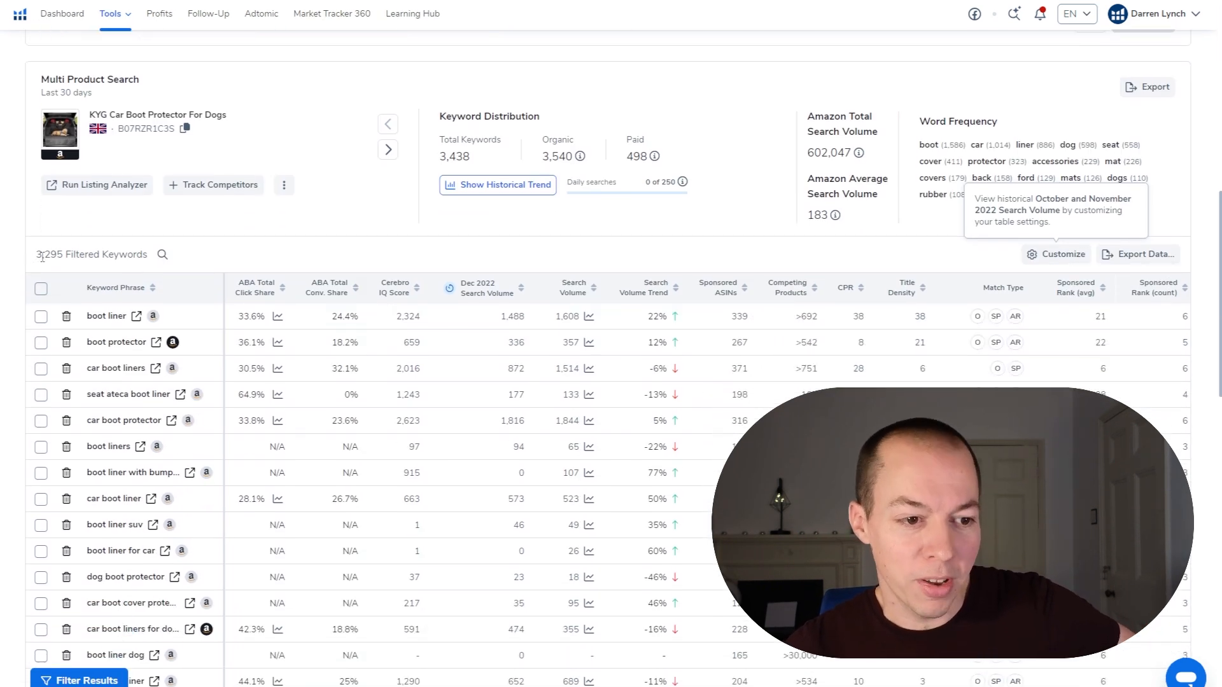
scroll(374, 274, "up", 7)
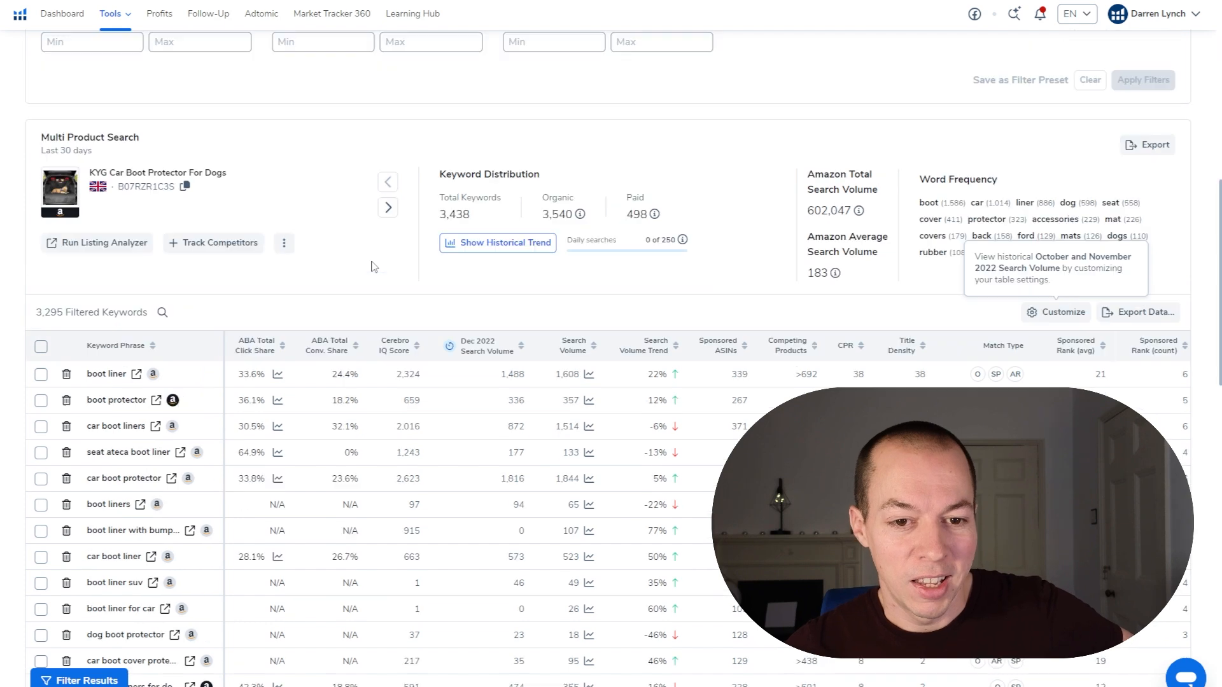
scroll(374, 287, "up", 3)
scroll(146, 291, "down", 1)
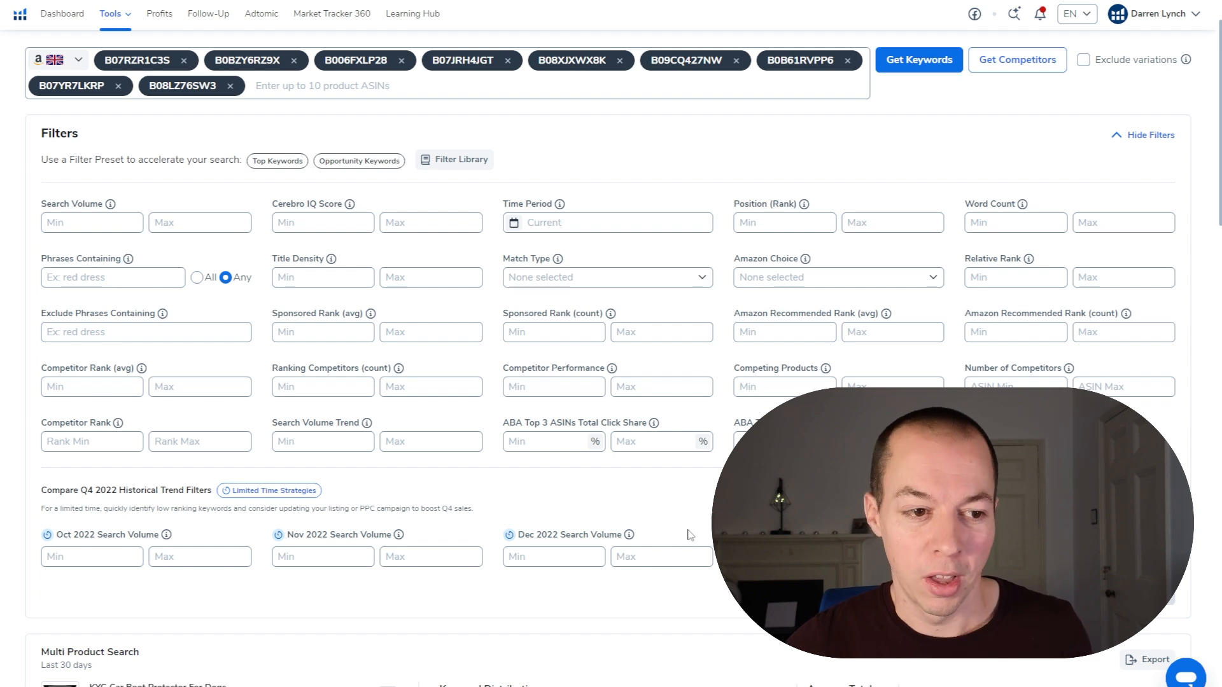
Step: Filter the keywords by minimum search volume 300, maximum average competitor rank 30 and minimum ranking competitors 2
left_click(56, 220)
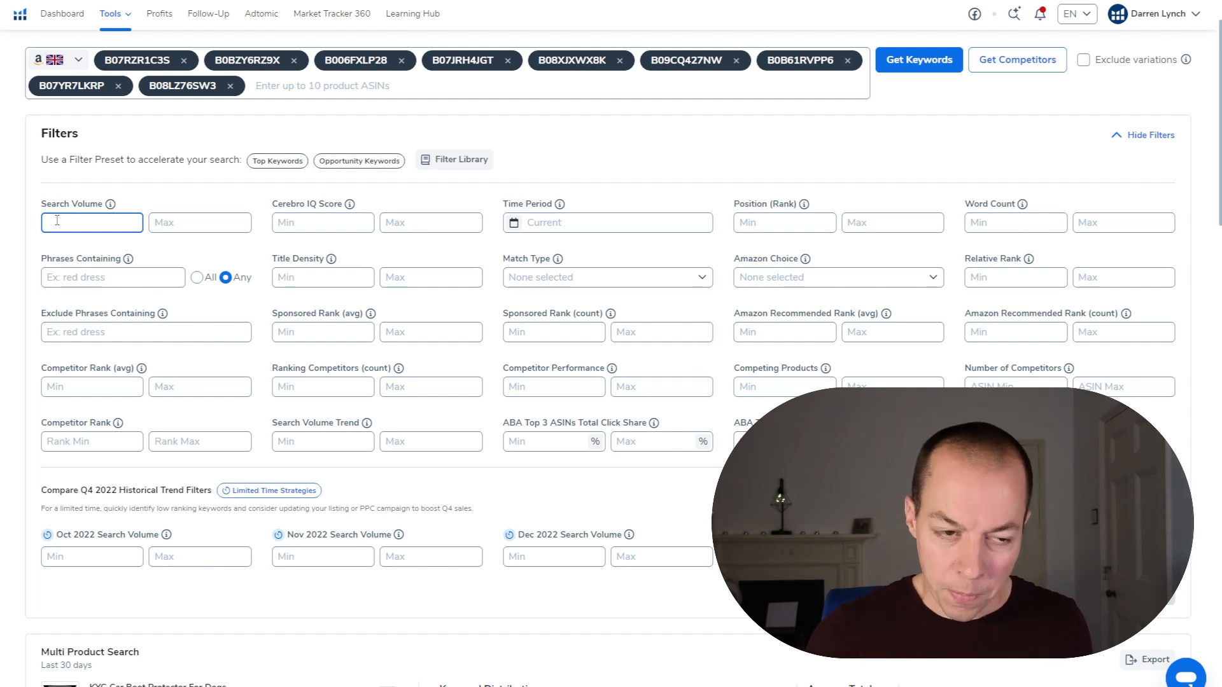
type("300")
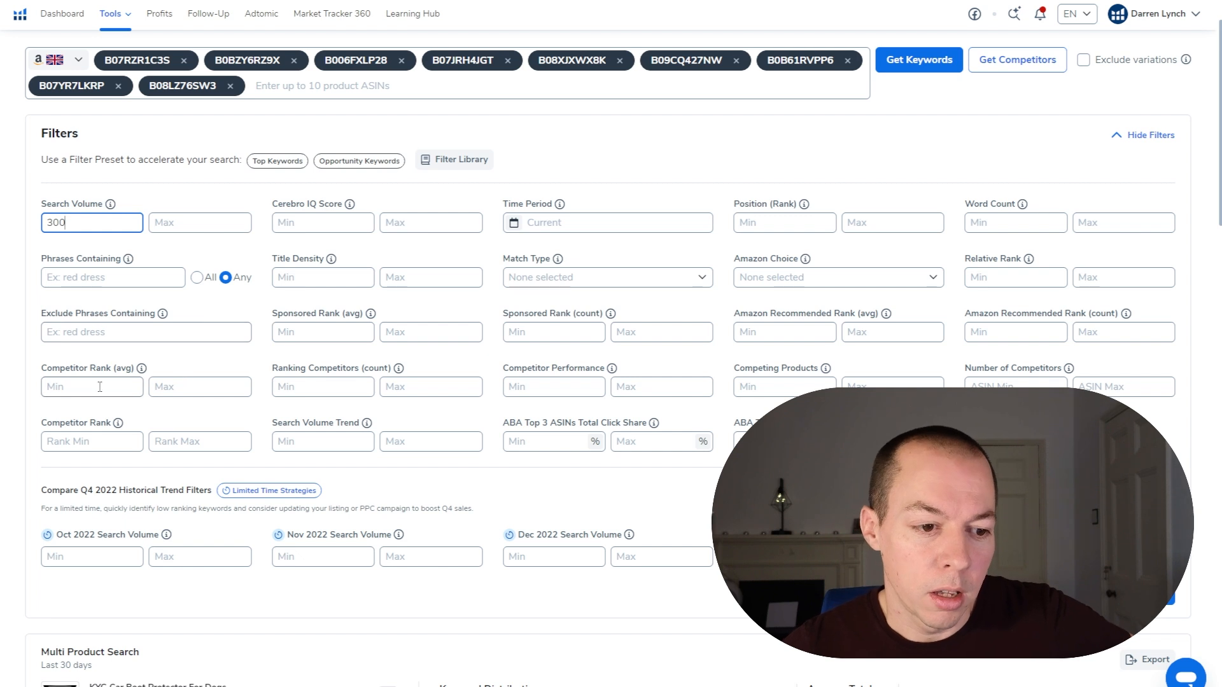
left_click(191, 387)
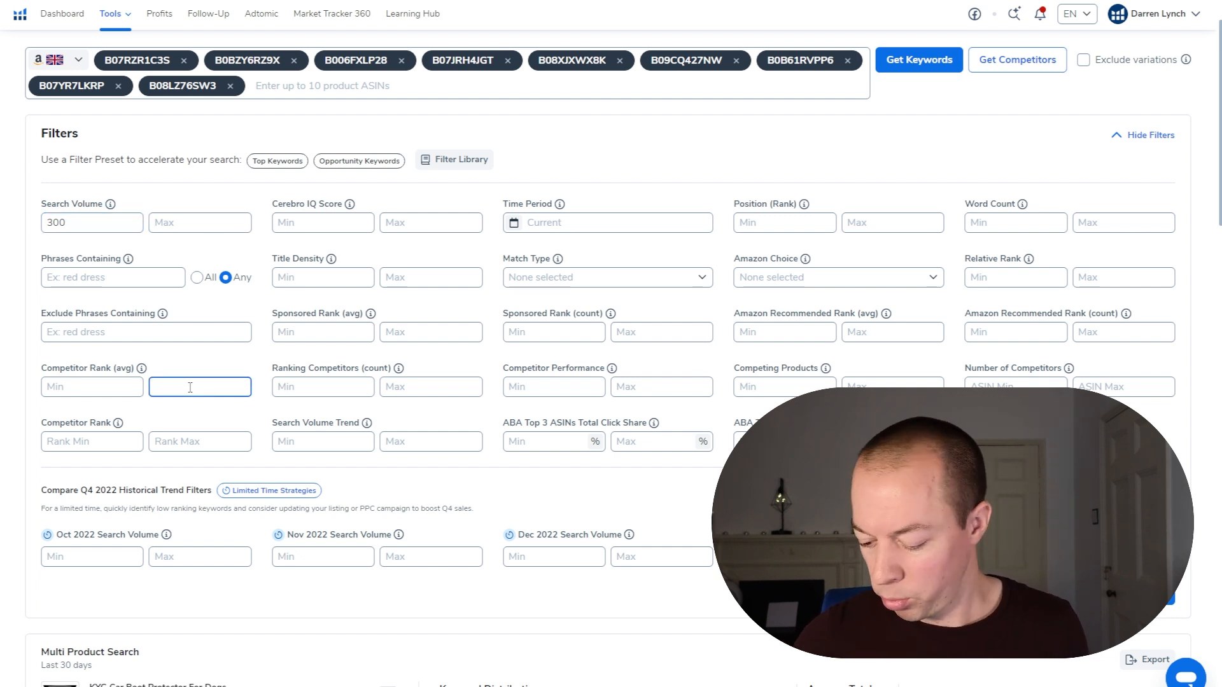
type("30")
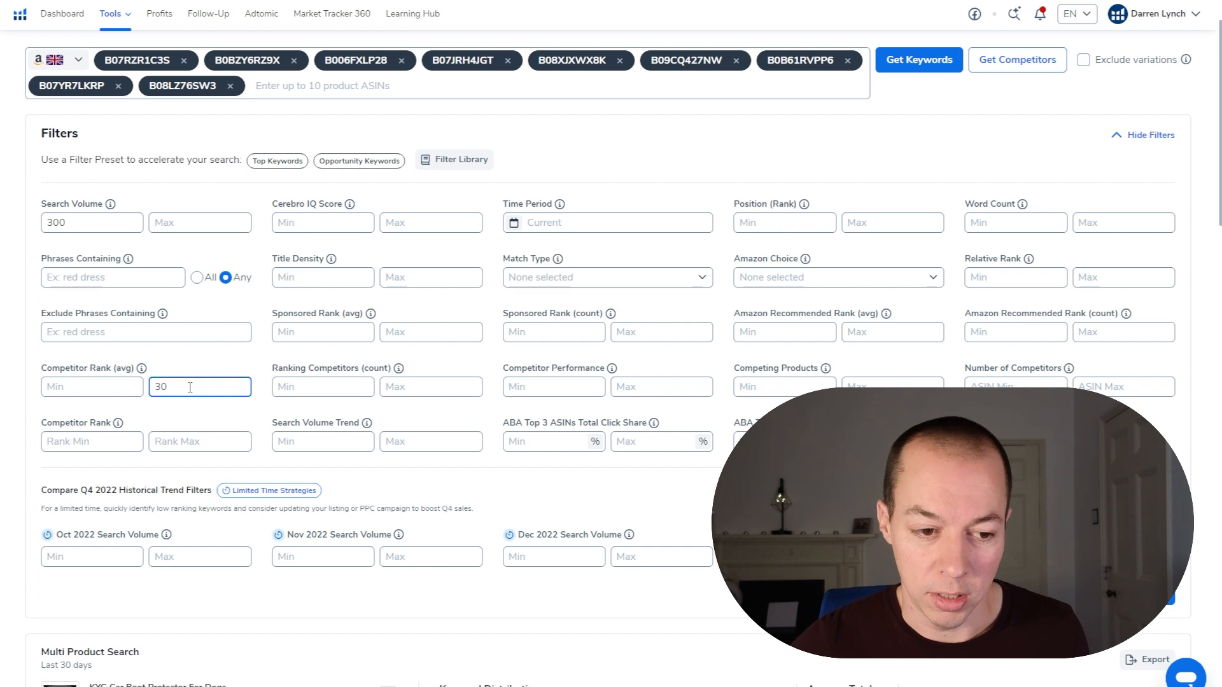
left_click(297, 388)
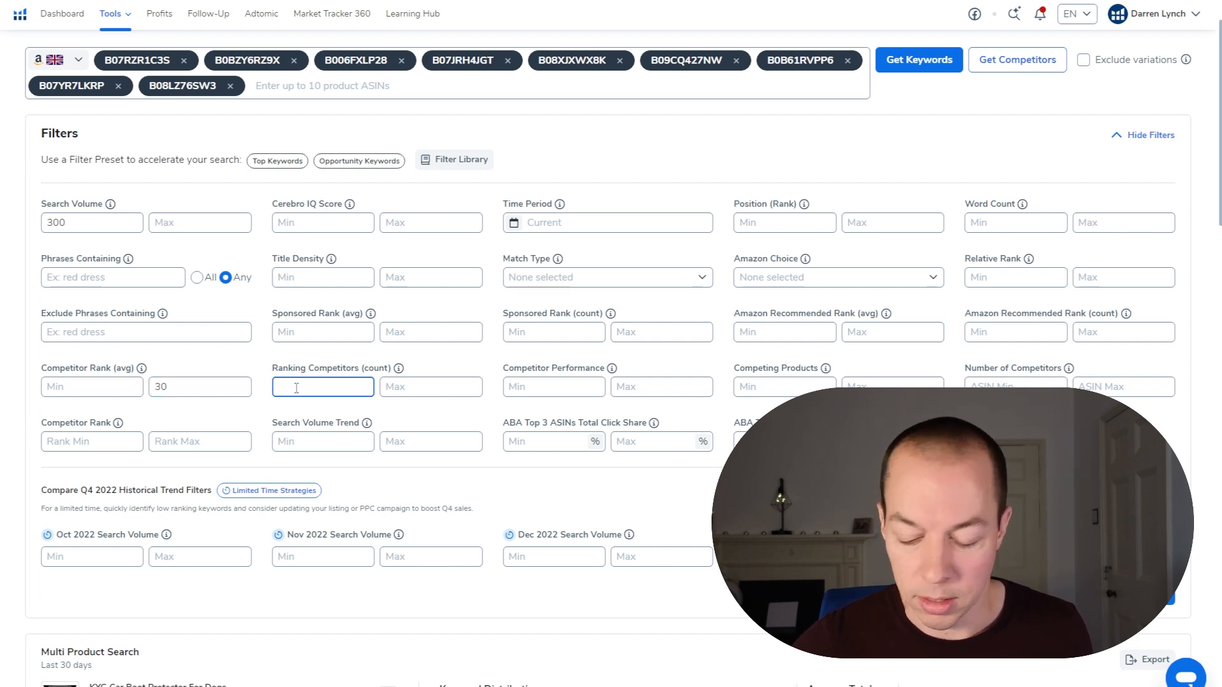
type("2")
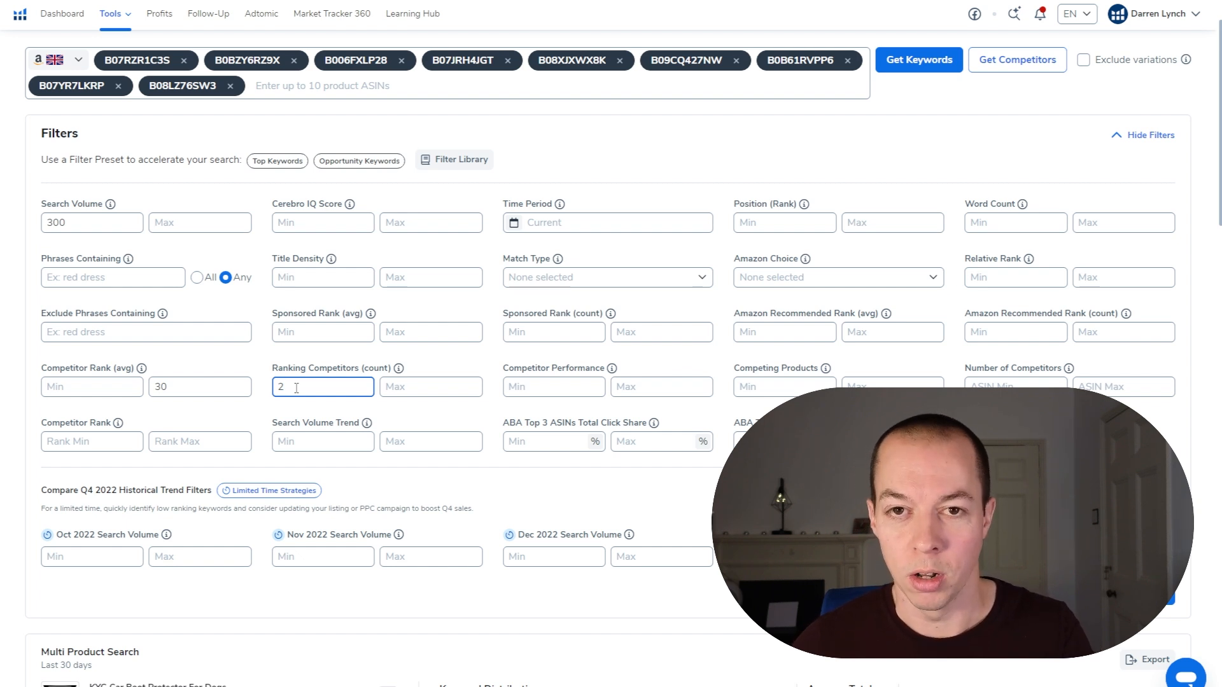
scroll(297, 388, "down", 1)
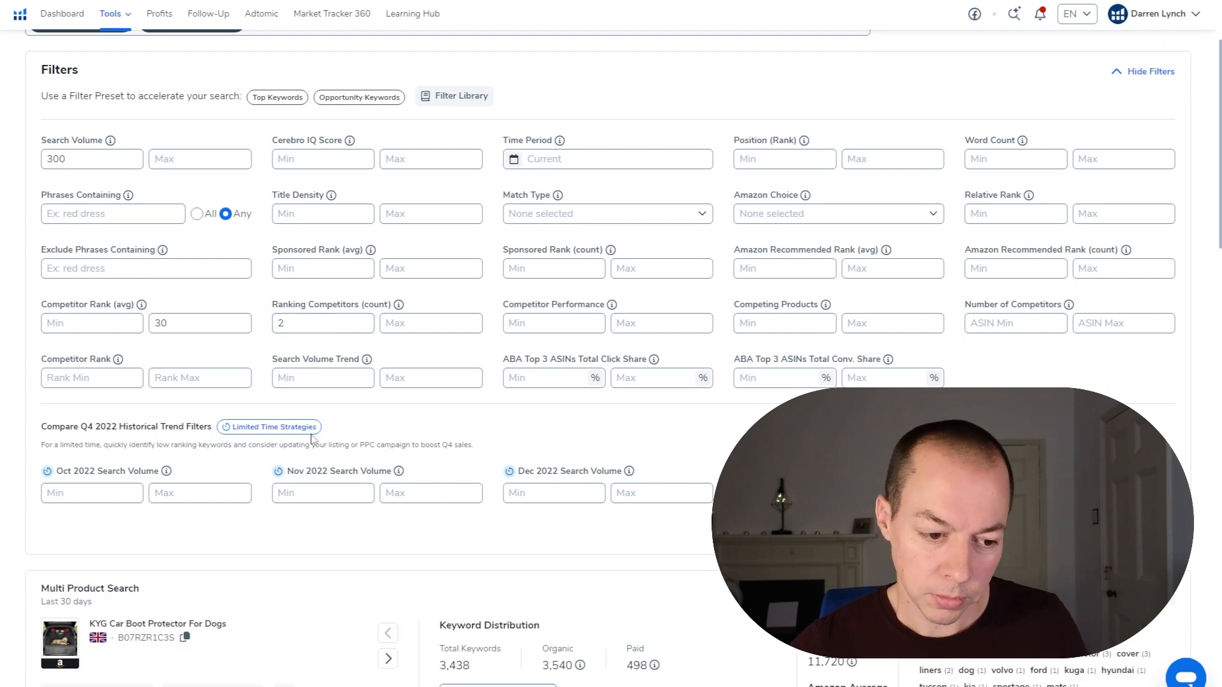
Step: Review the filtered keyword list and widen the Keyword Phrase column to show the full phrases
scroll(278, 461, "down", 2)
scroll(278, 460, "down", 3)
scroll(25, 394, "down", 2)
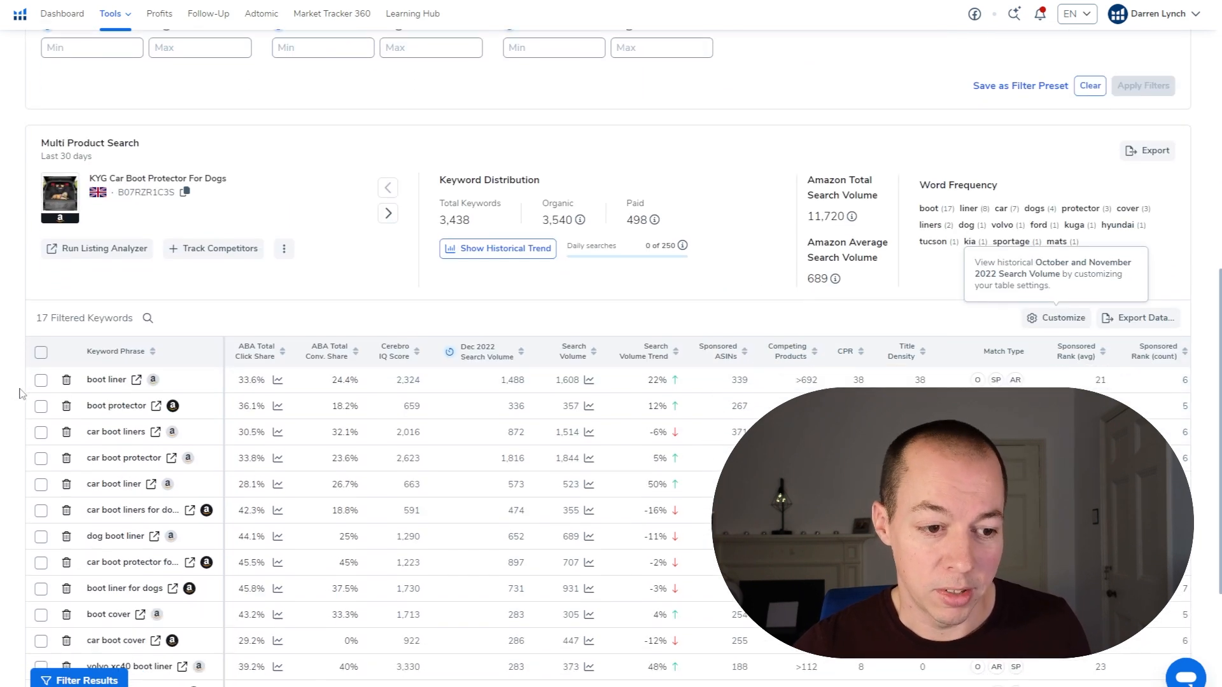
scroll(46, 379, "down", 1)
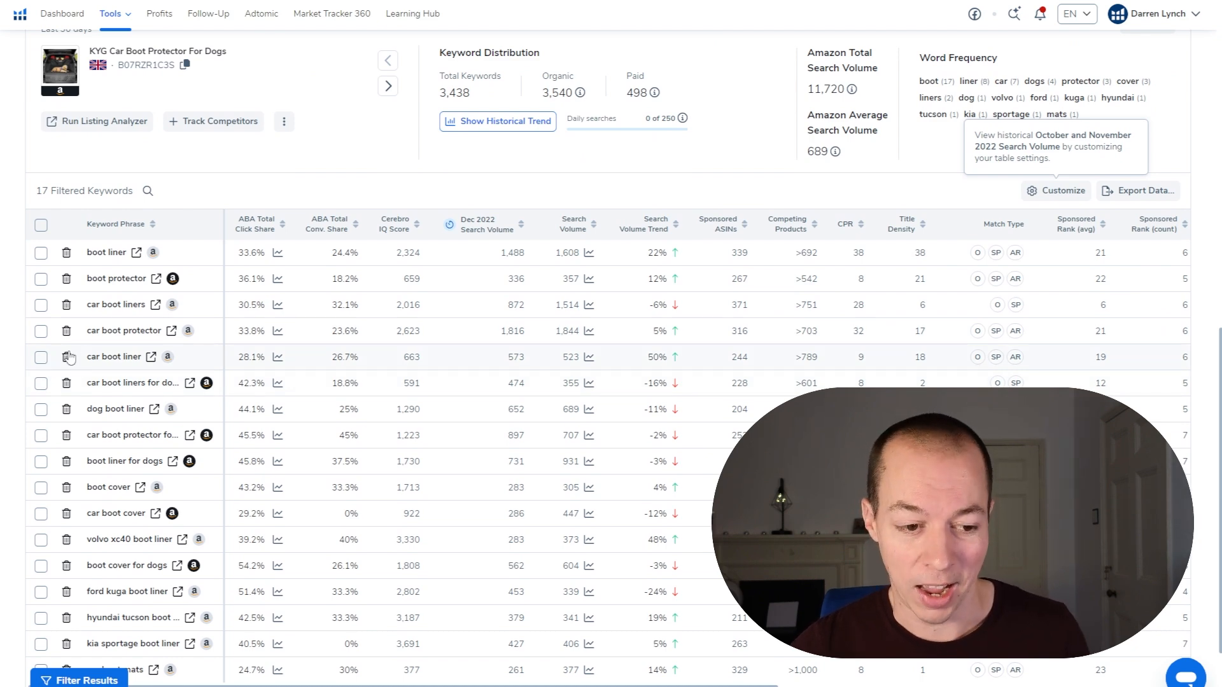
scroll(207, 395, "up", 6)
scroll(207, 395, "up", 1)
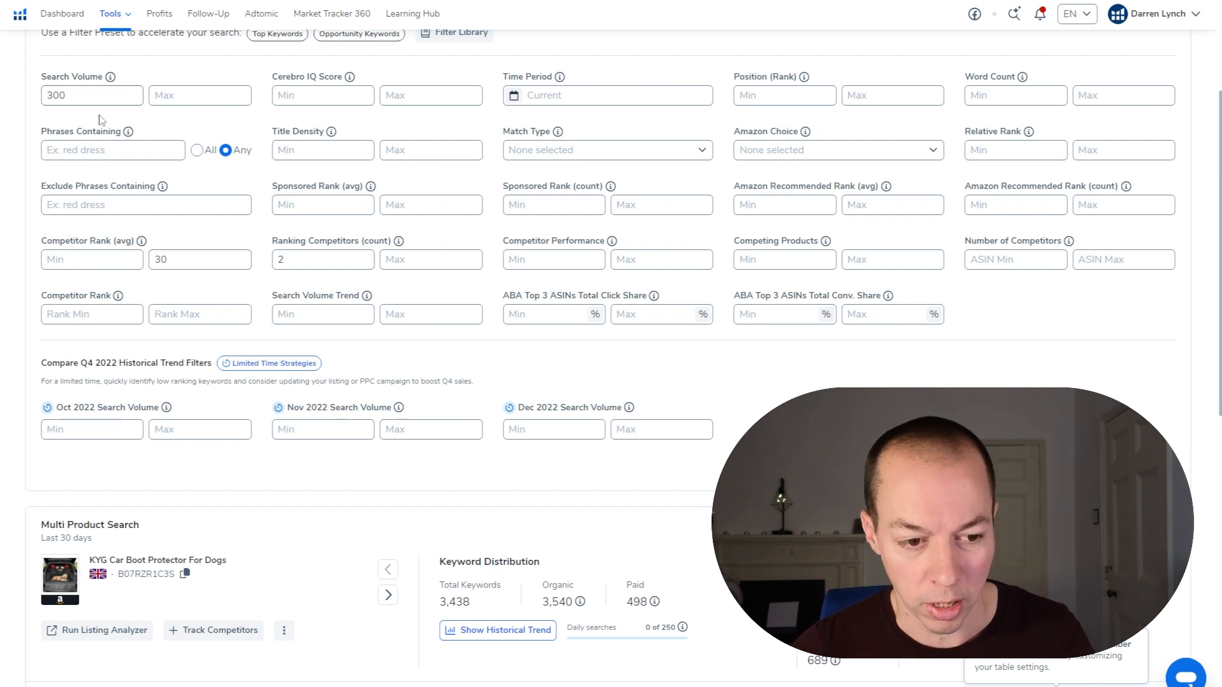
scroll(338, 279, "down", 5)
scroll(338, 278, "down", 5)
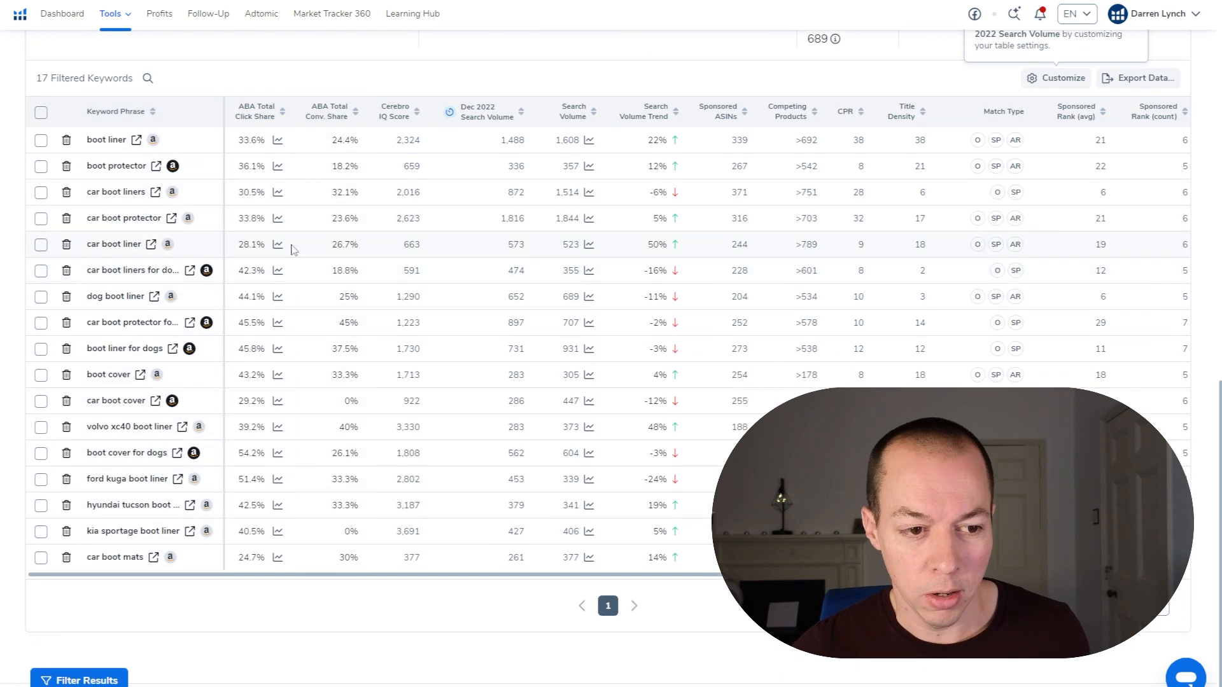
left_click_drag(222, 210, 307, 211)
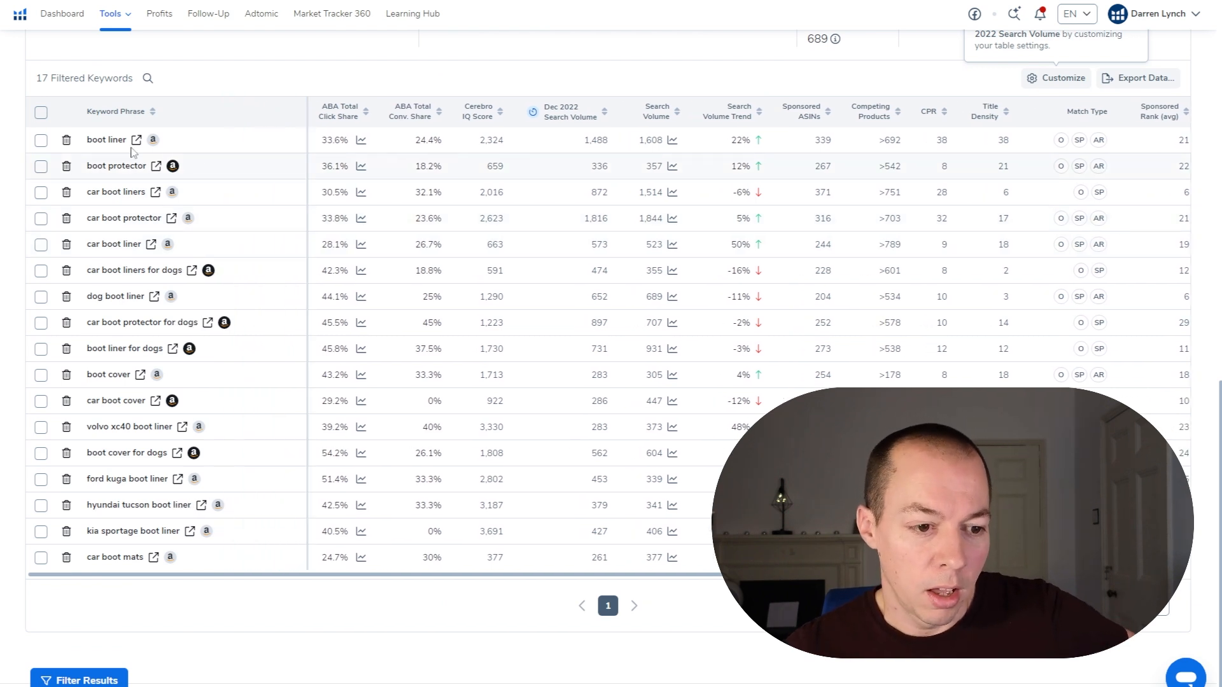
Step: Delete the kia sportage, hyundai tucson, ford kuga and volvo xc40 boot liner keywords and car boot mats from the filtered list
mouse_move(113, 141)
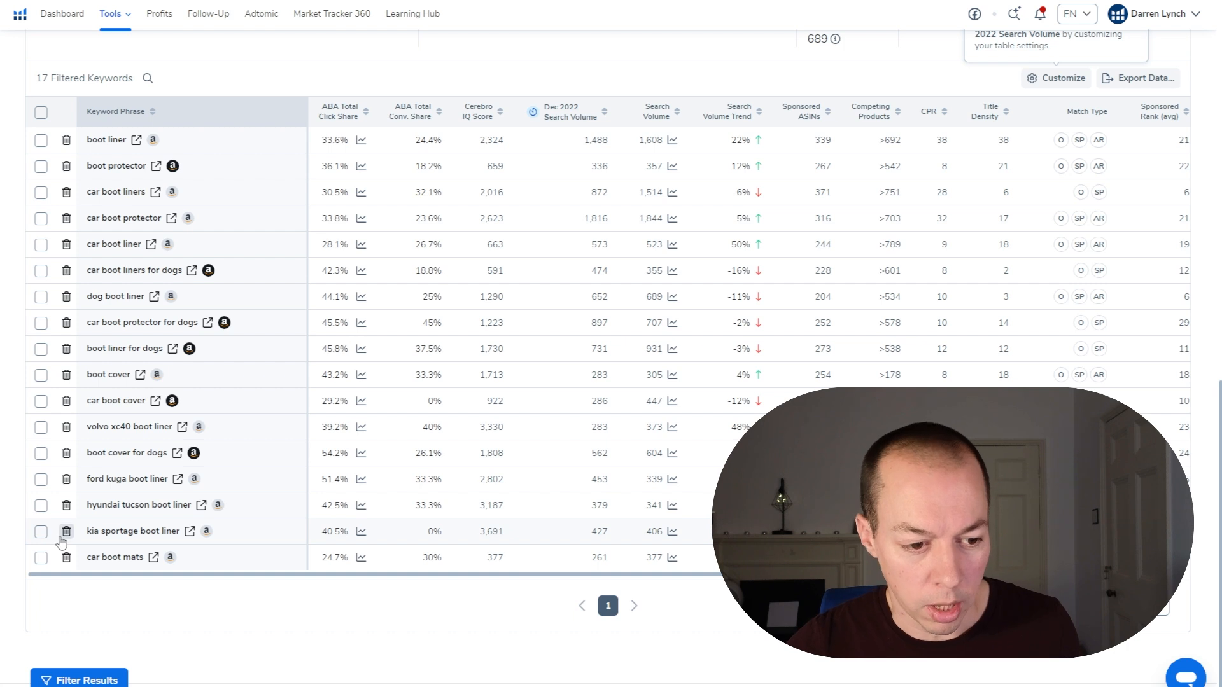
left_click(66, 532)
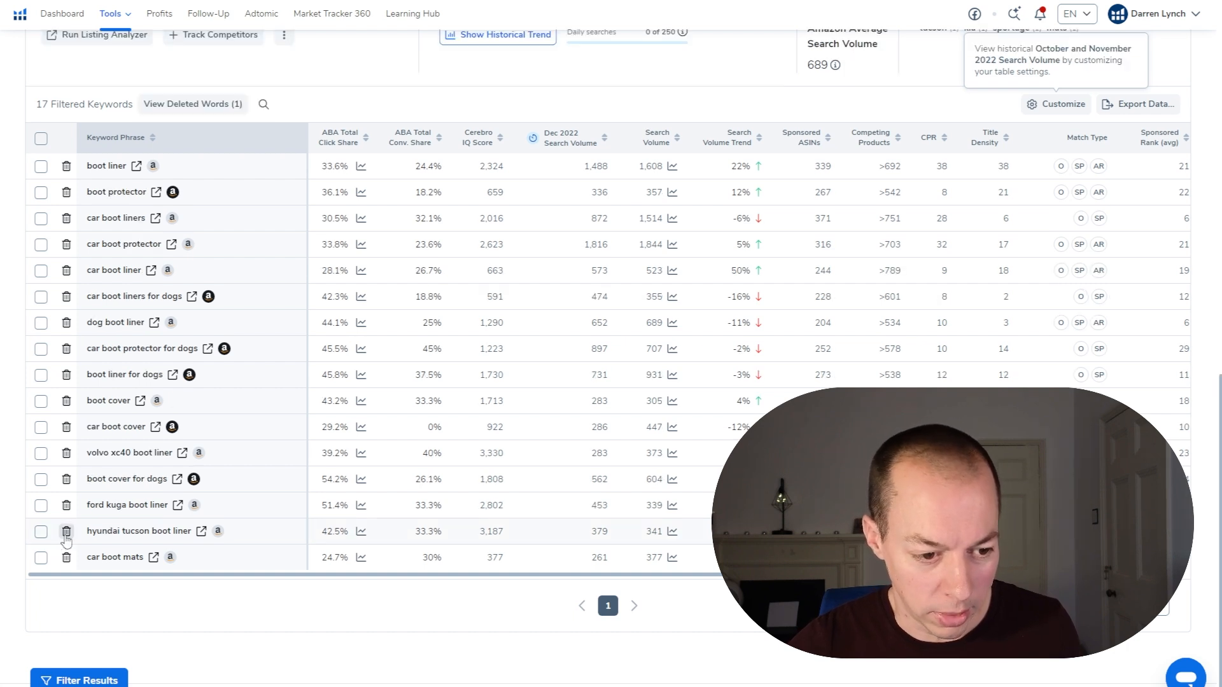
left_click(66, 540)
left_click(66, 534)
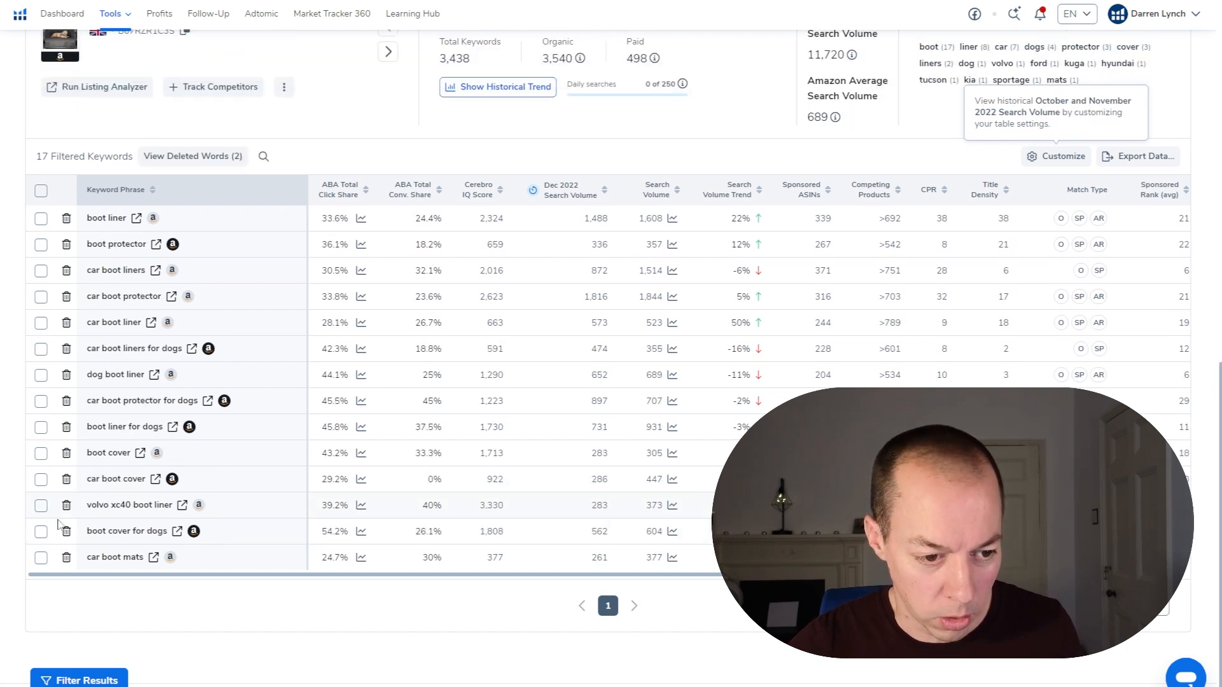
left_click(66, 505)
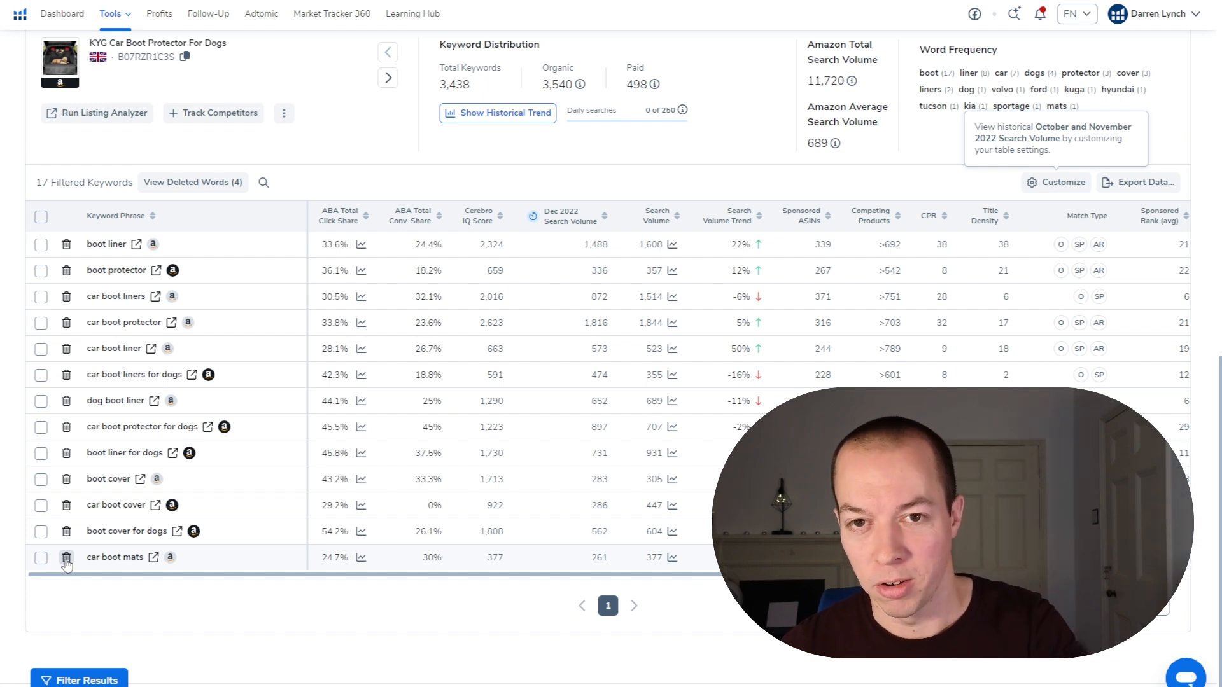
left_click(66, 557)
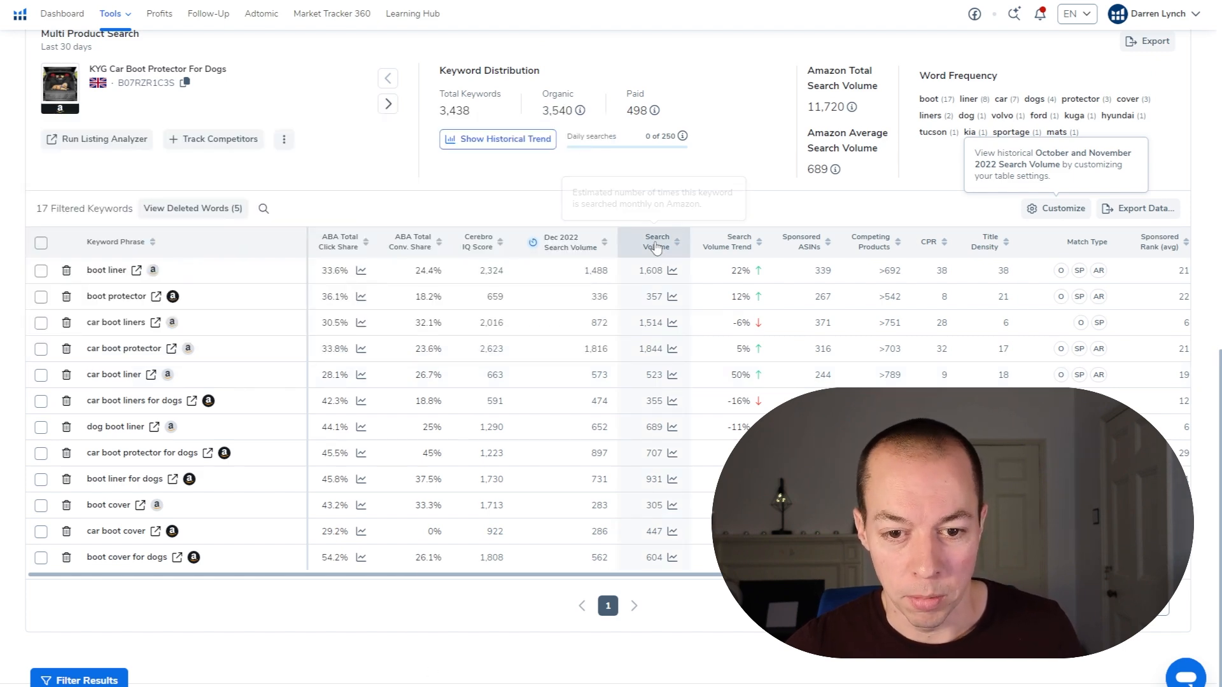
Step: Sort the remaining keywords by descending search volume and copy all of them to the clipboard
left_click(656, 247)
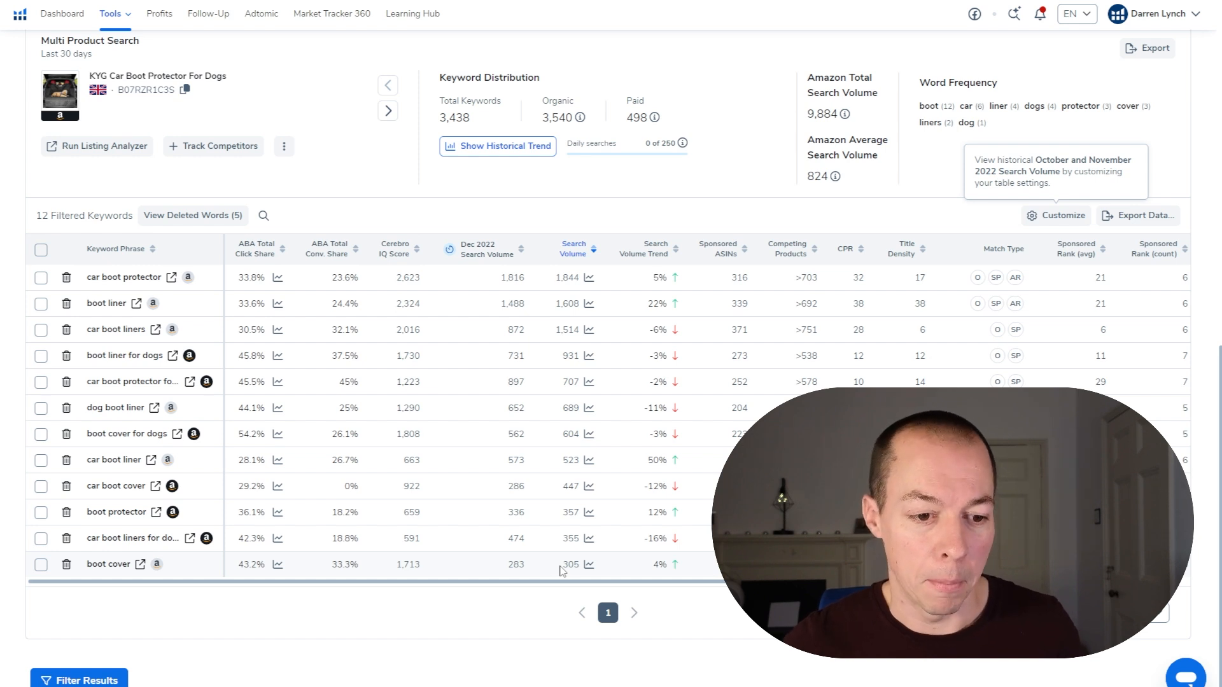
left_click(41, 251)
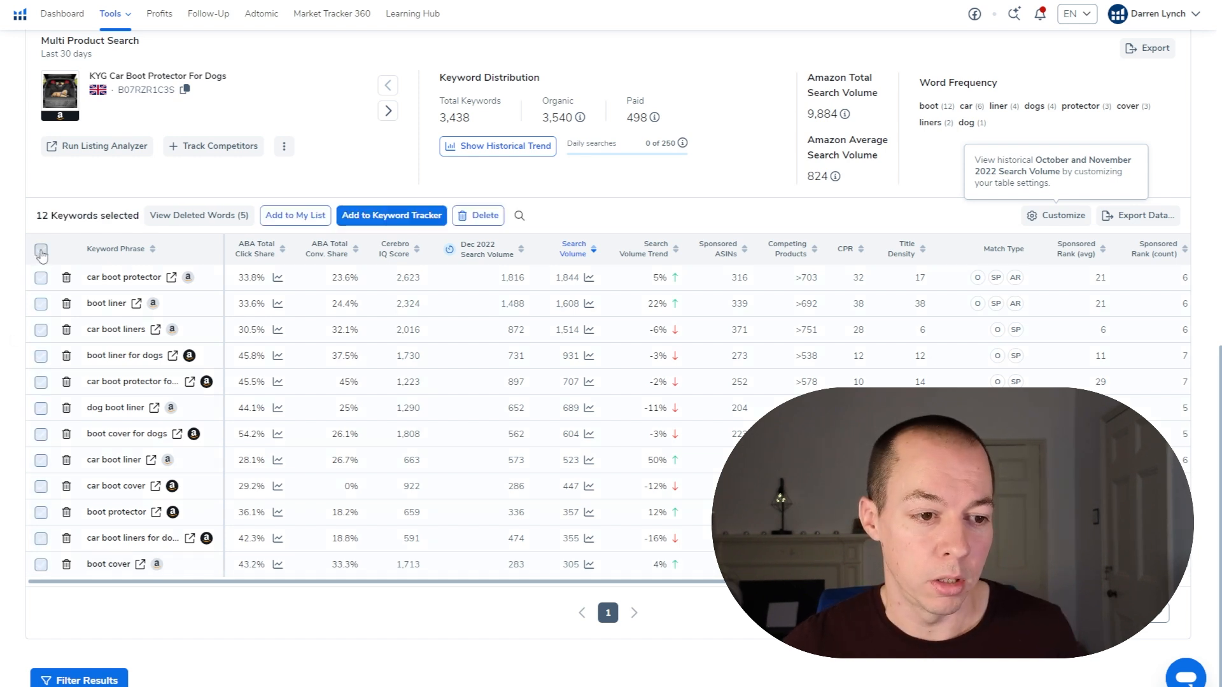
left_click(1139, 215)
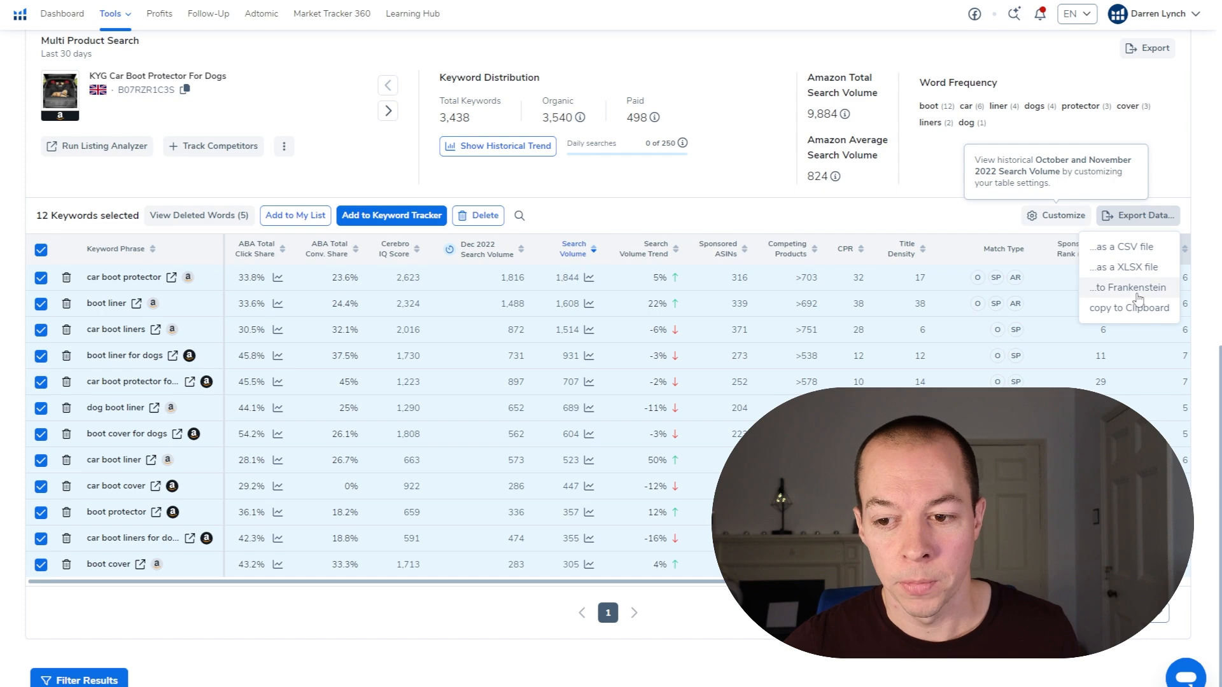
left_click(1124, 309)
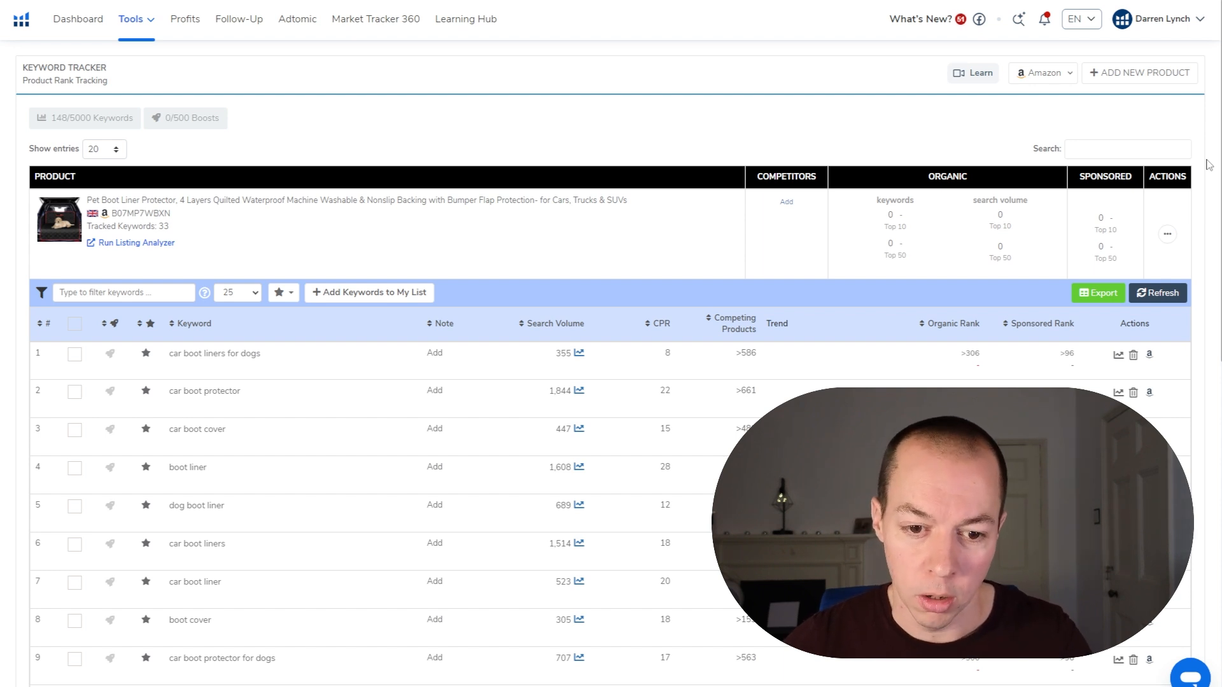
Step: Look through the tracked keywords of the pet boot liner protector in Keyword Tracker, checking their search volumes and ranks
scroll(437, 481, "down", 3)
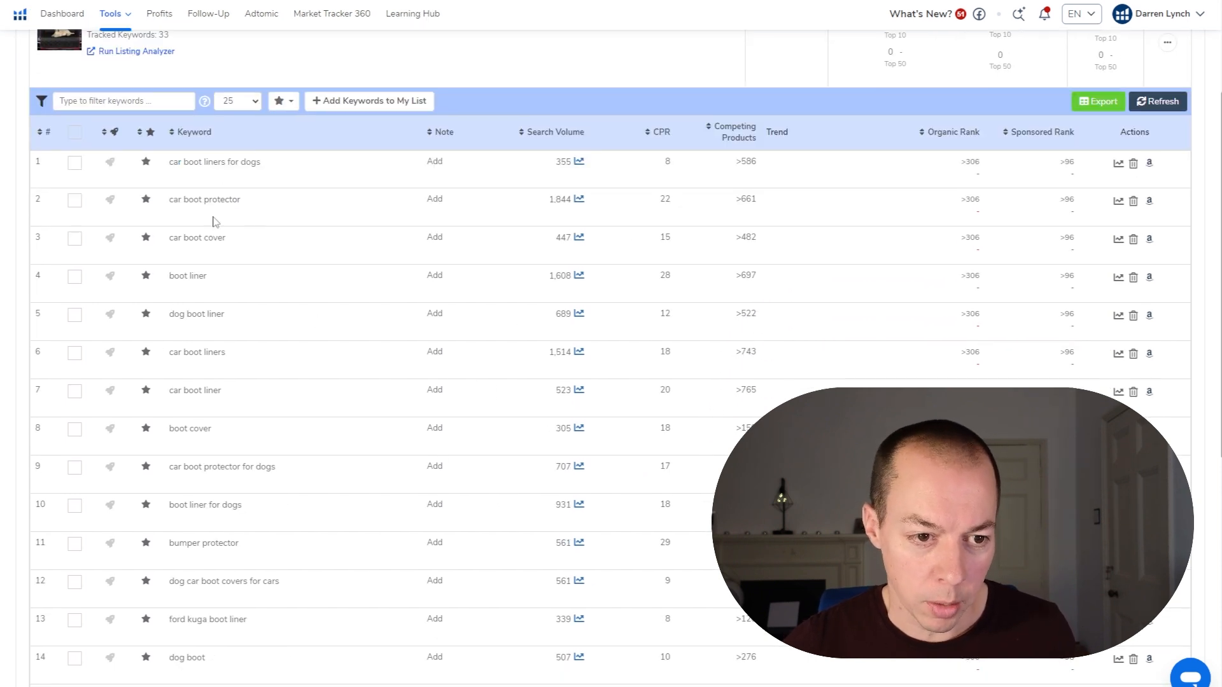
scroll(224, 302, "down", 6)
scroll(258, 509, "down", 2)
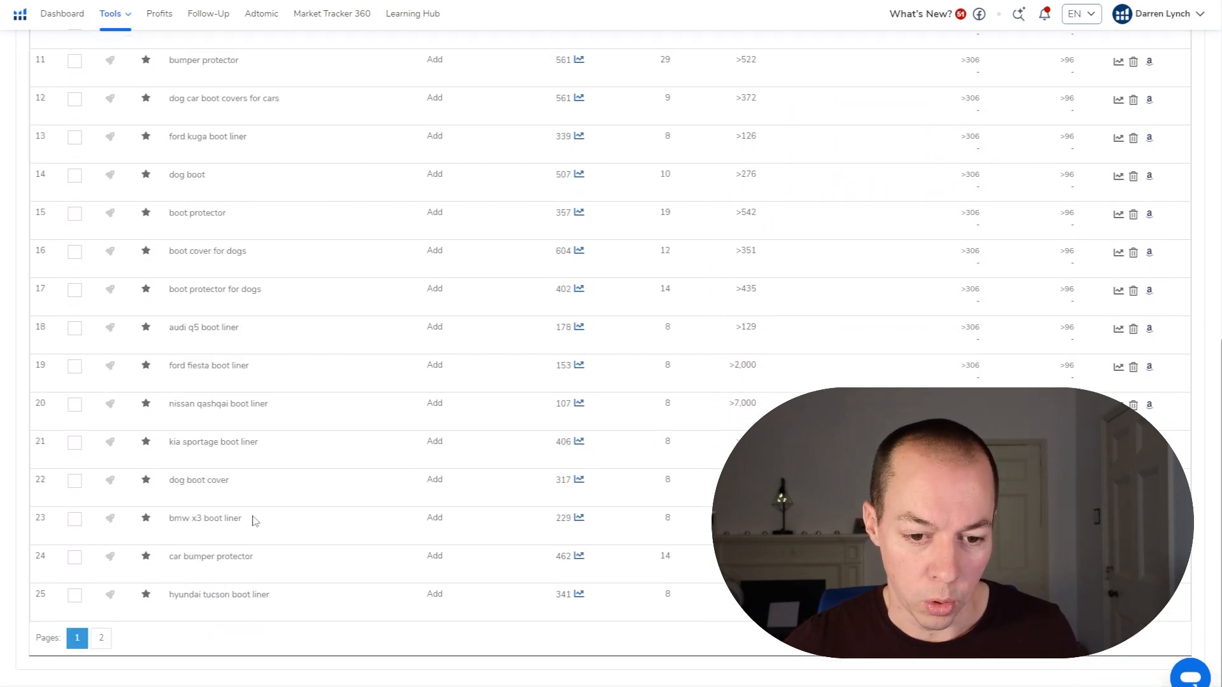
scroll(267, 564, "up", 5)
scroll(274, 564, "up", 5)
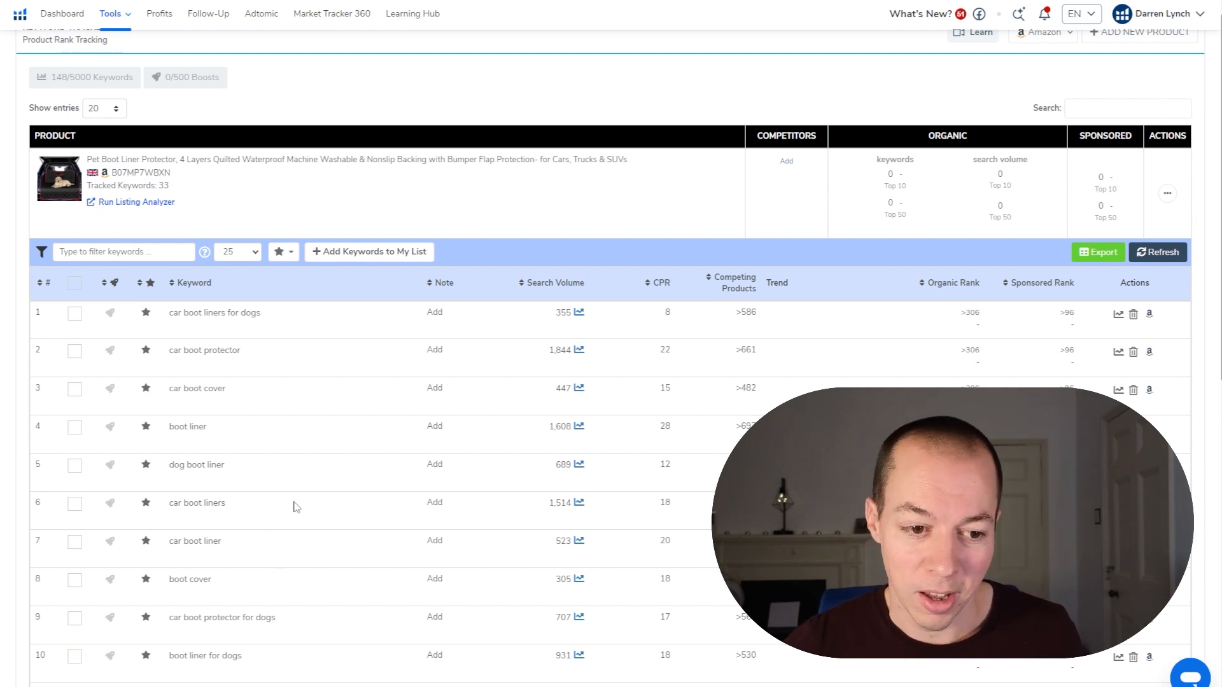
scroll(281, 431, "down", 2)
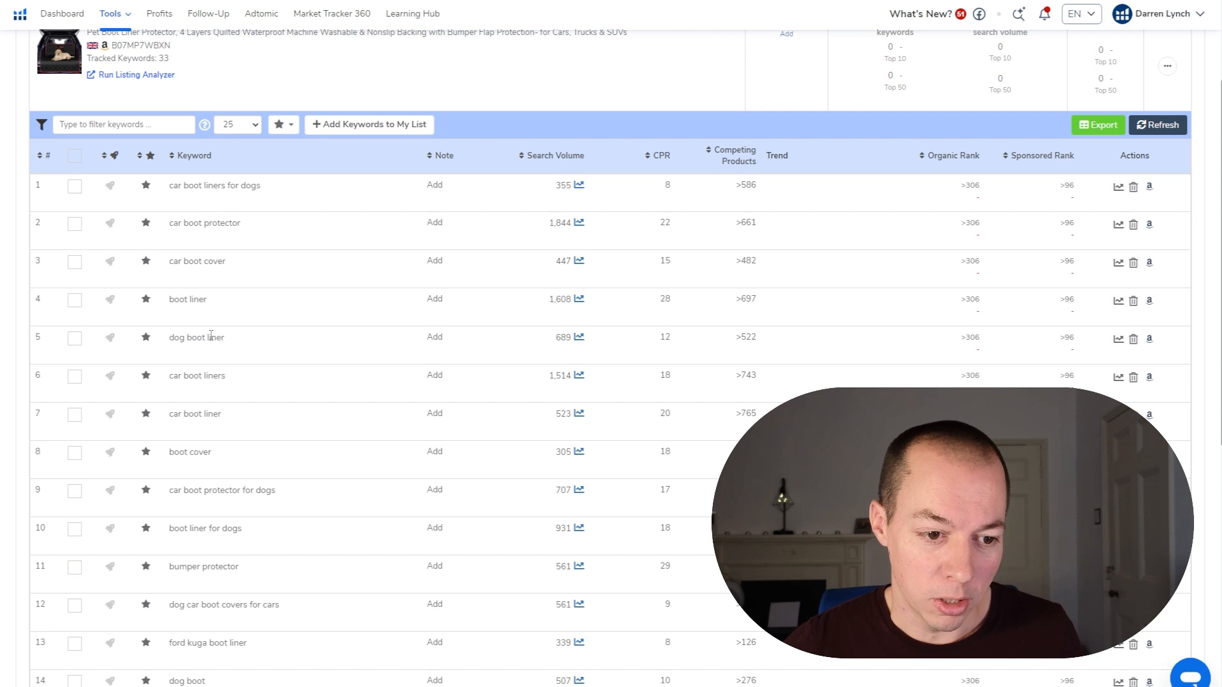
scroll(210, 445, "down", 2)
scroll(210, 471, "up", 5)
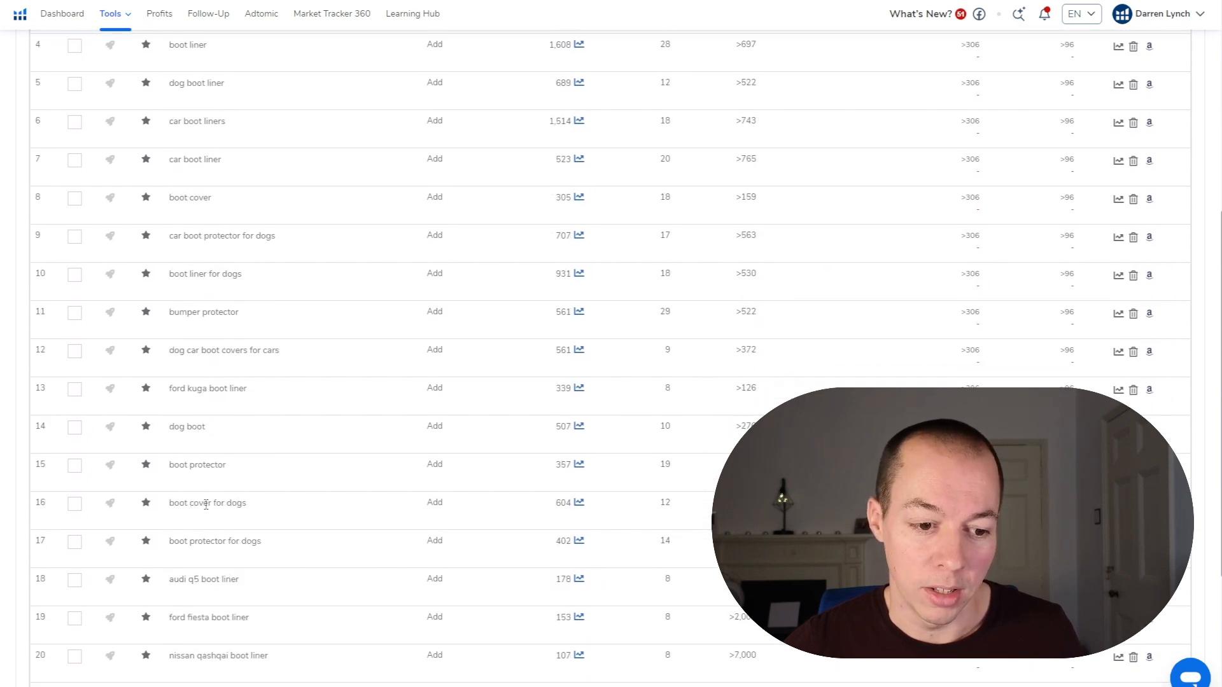
scroll(331, 487, "down", 2)
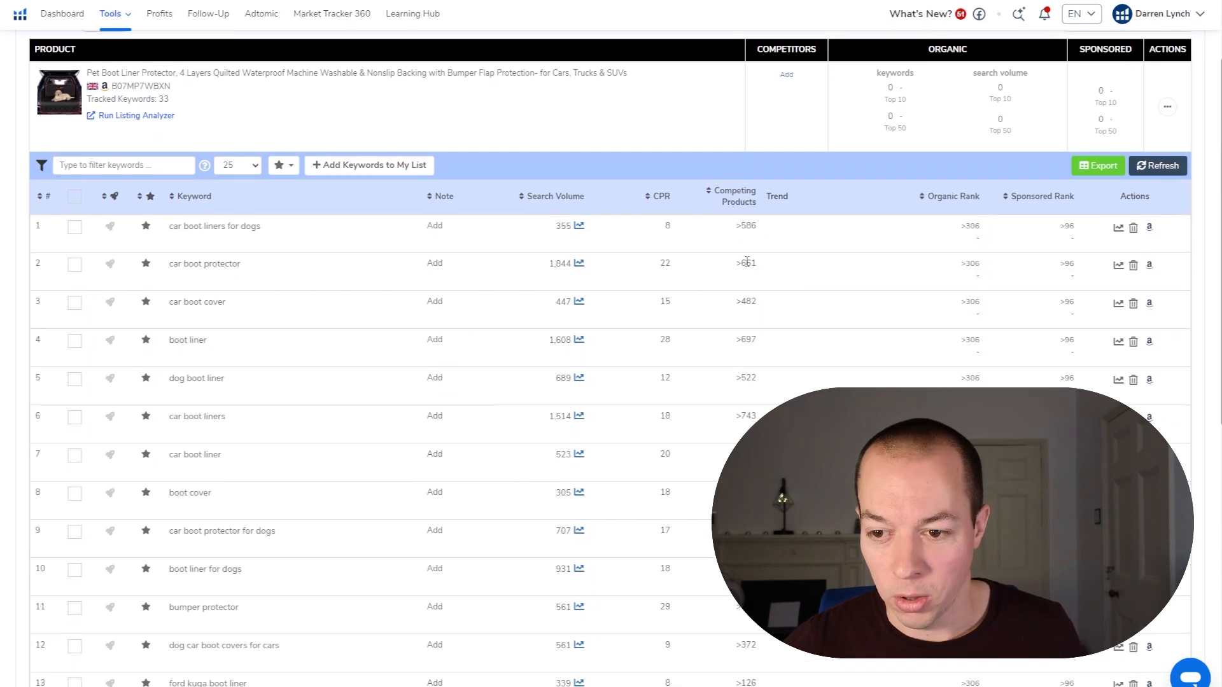
Step: View the one-year rank history chart for the keyword car boot liners for dogs and close it
left_click(1118, 230)
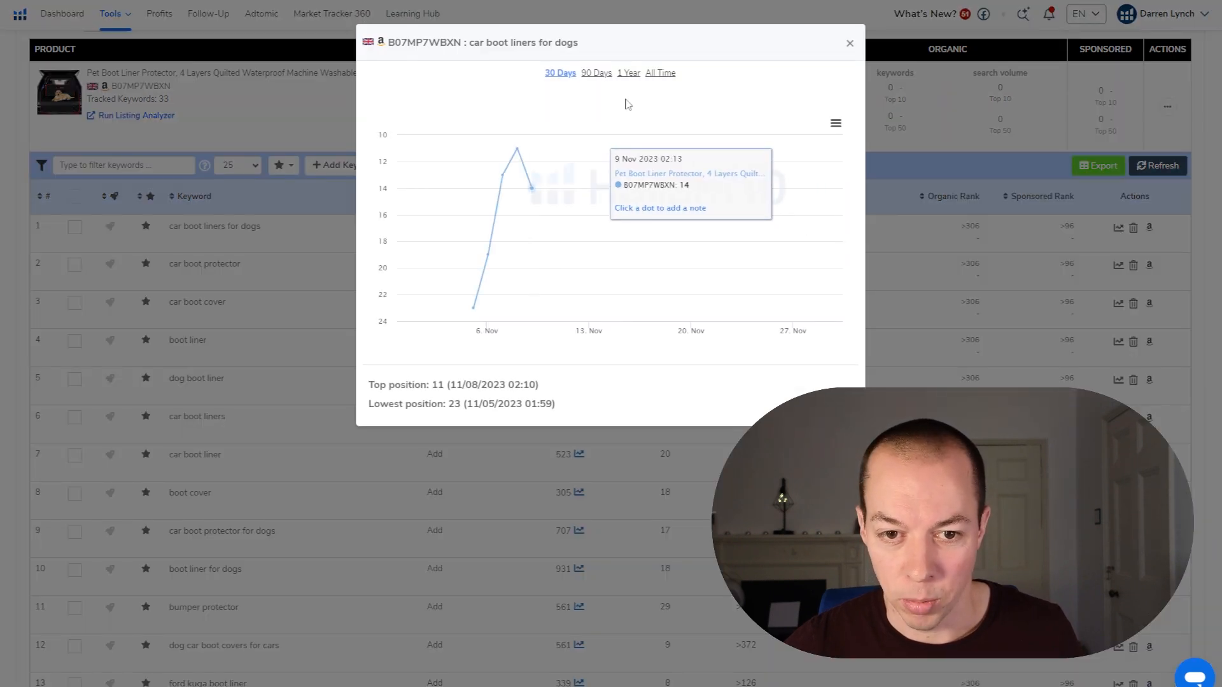
left_click(626, 74)
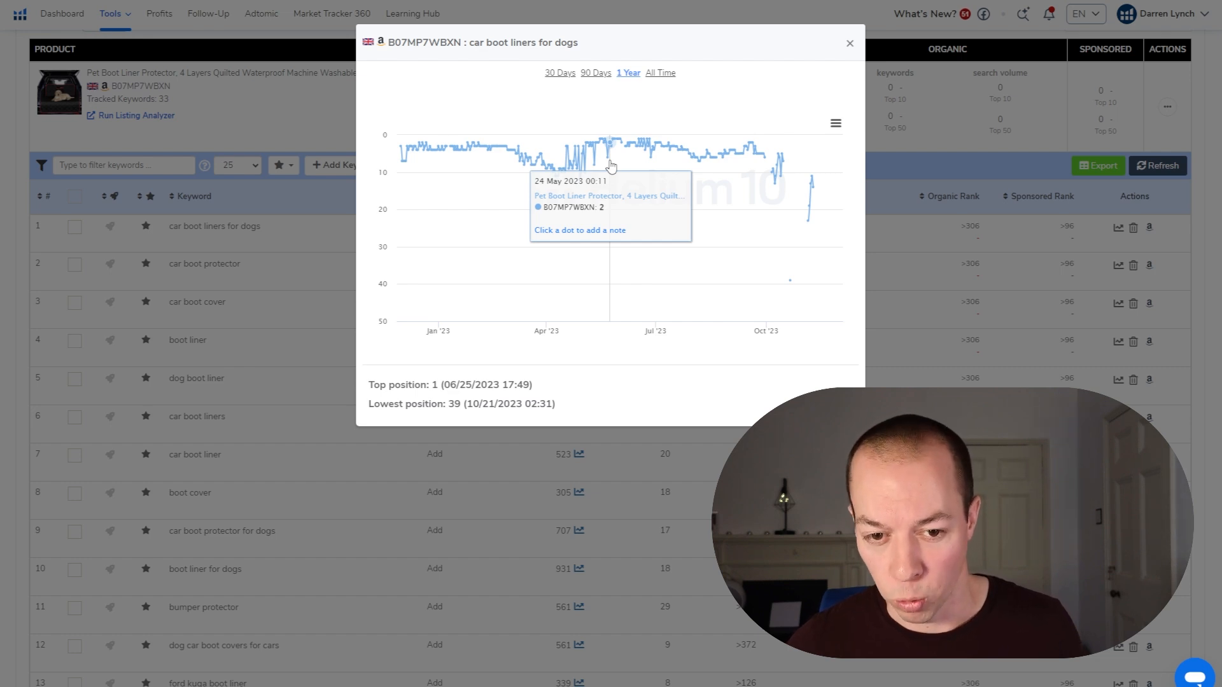
left_click(850, 44)
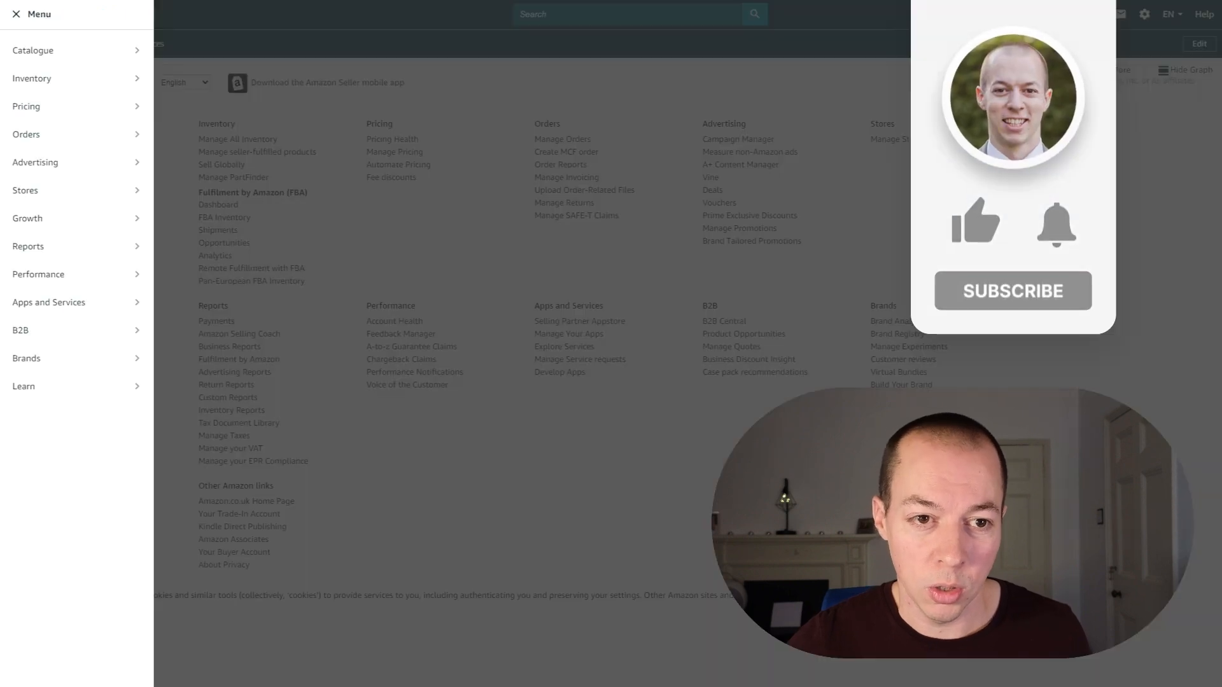
Step: Open the advertising Campaign Manager from Amazon Seller Central and switch to the new campaign form
left_click(16, 14)
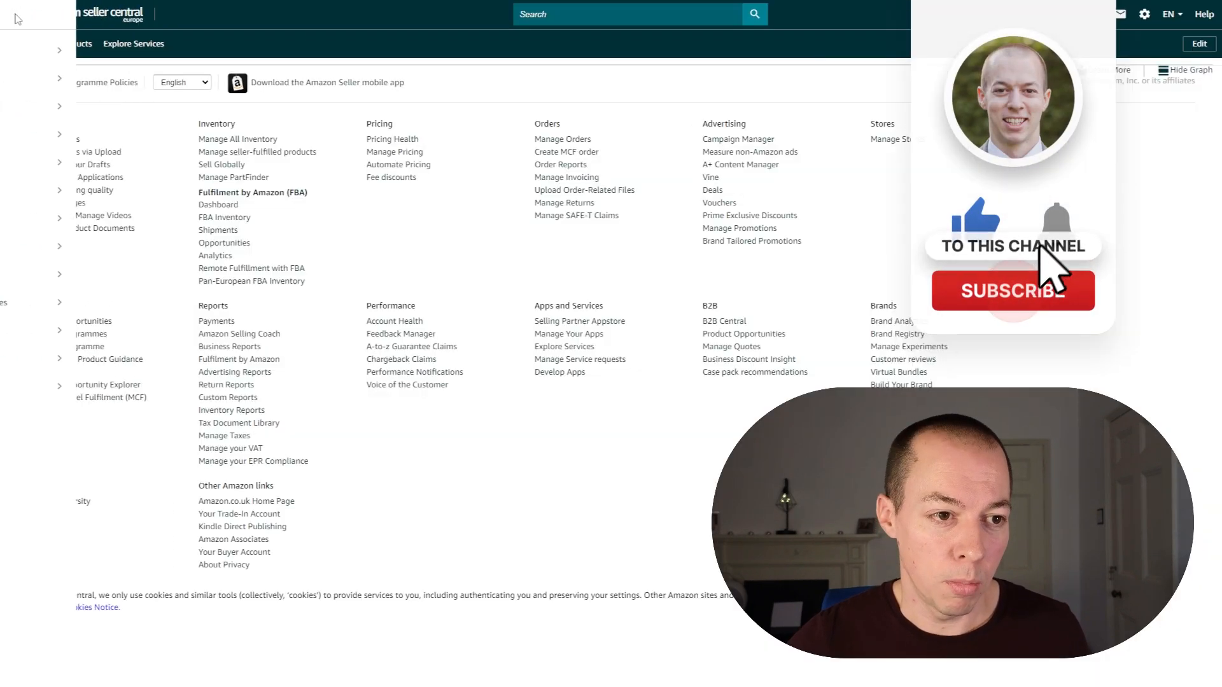
left_click(16, 14)
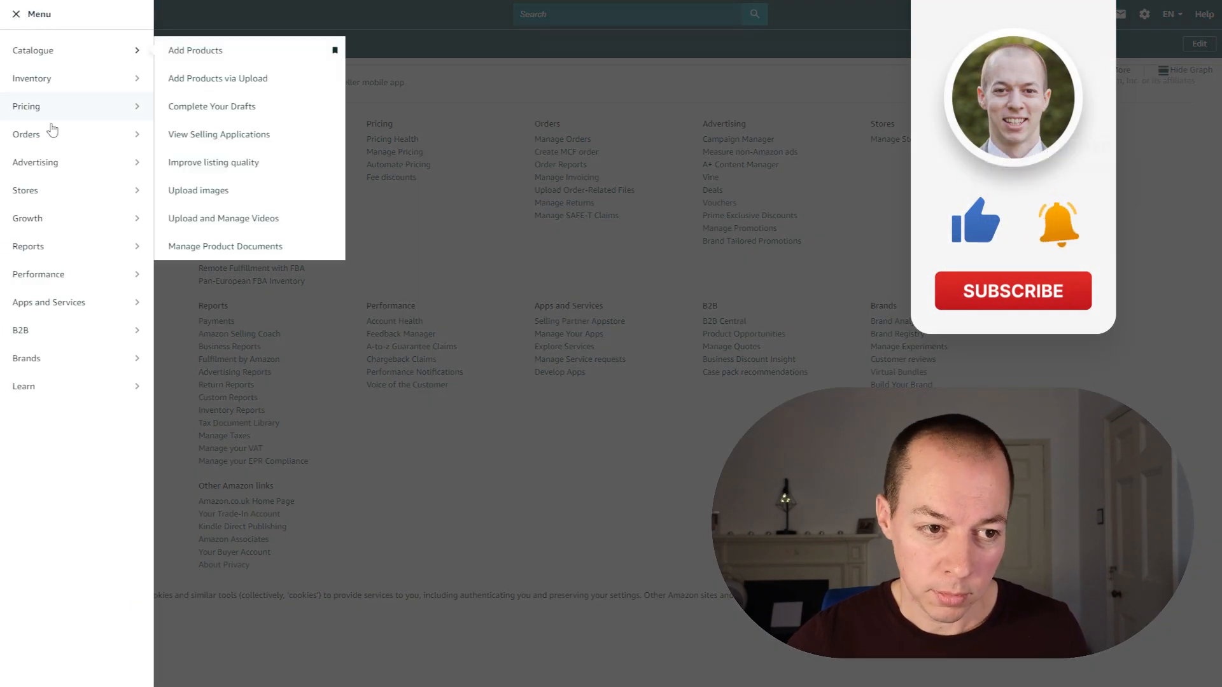
mouse_move(42, 172)
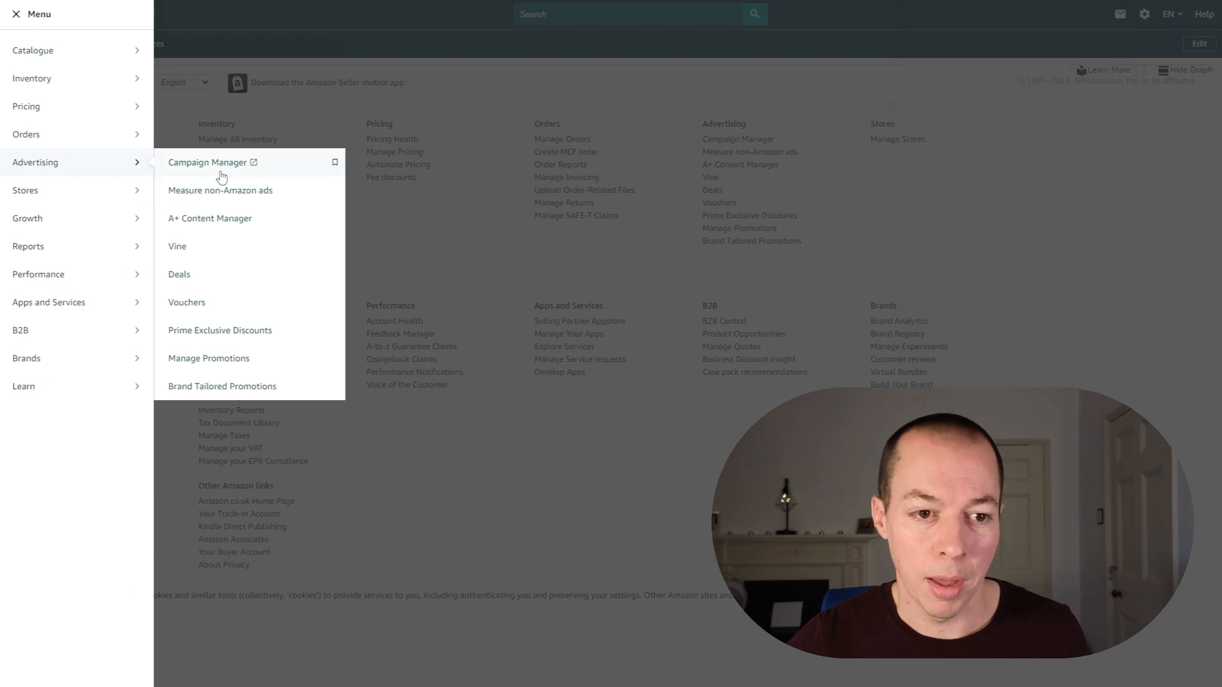
left_click(221, 164)
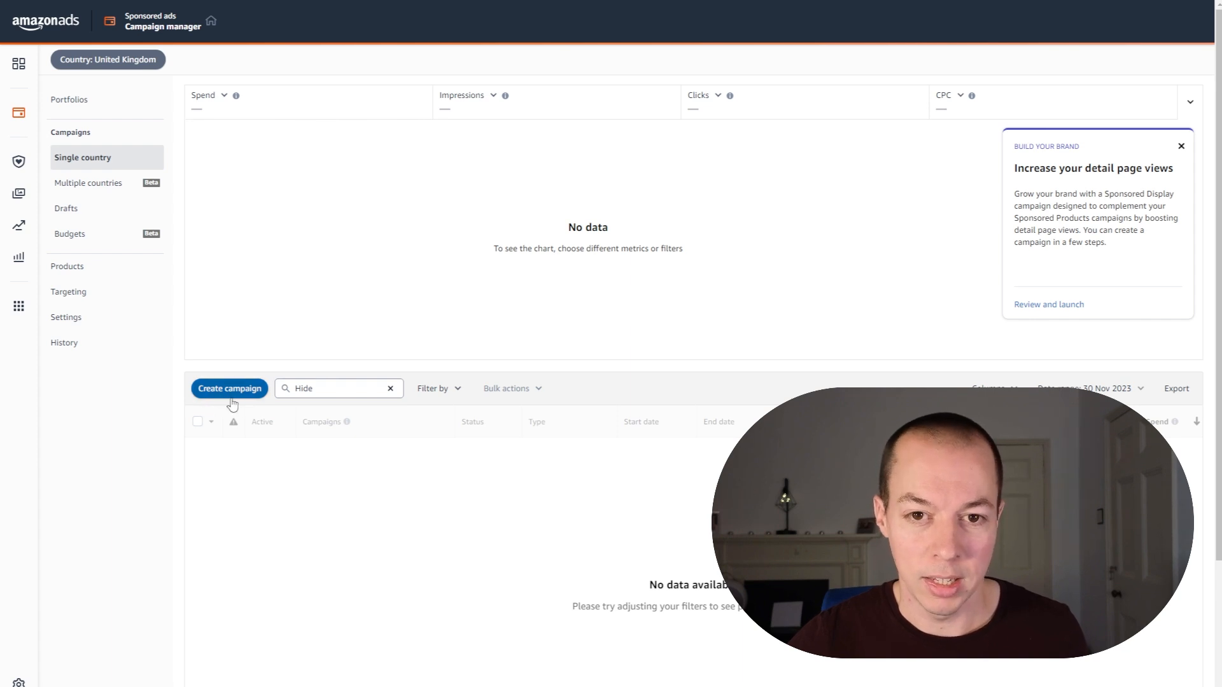
key("ctrl+Tab")
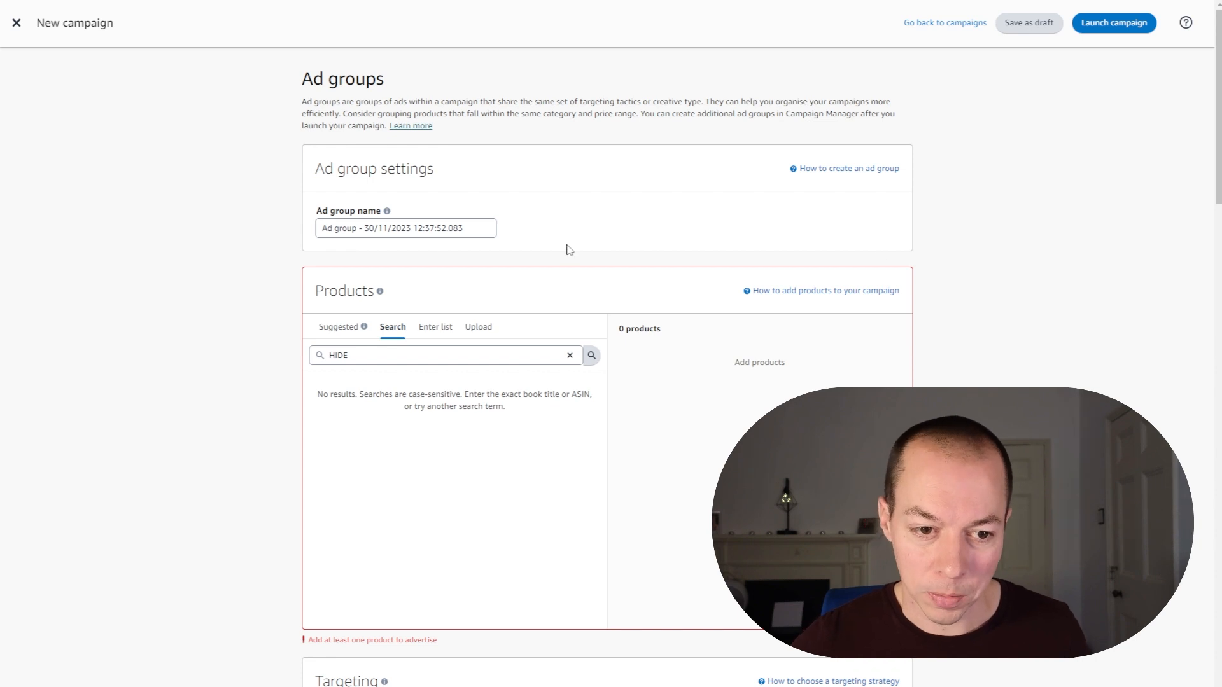
Step: Review the new campaign's ad group name, product and manual targeting settings, and check its suggested keywords
left_click(474, 227)
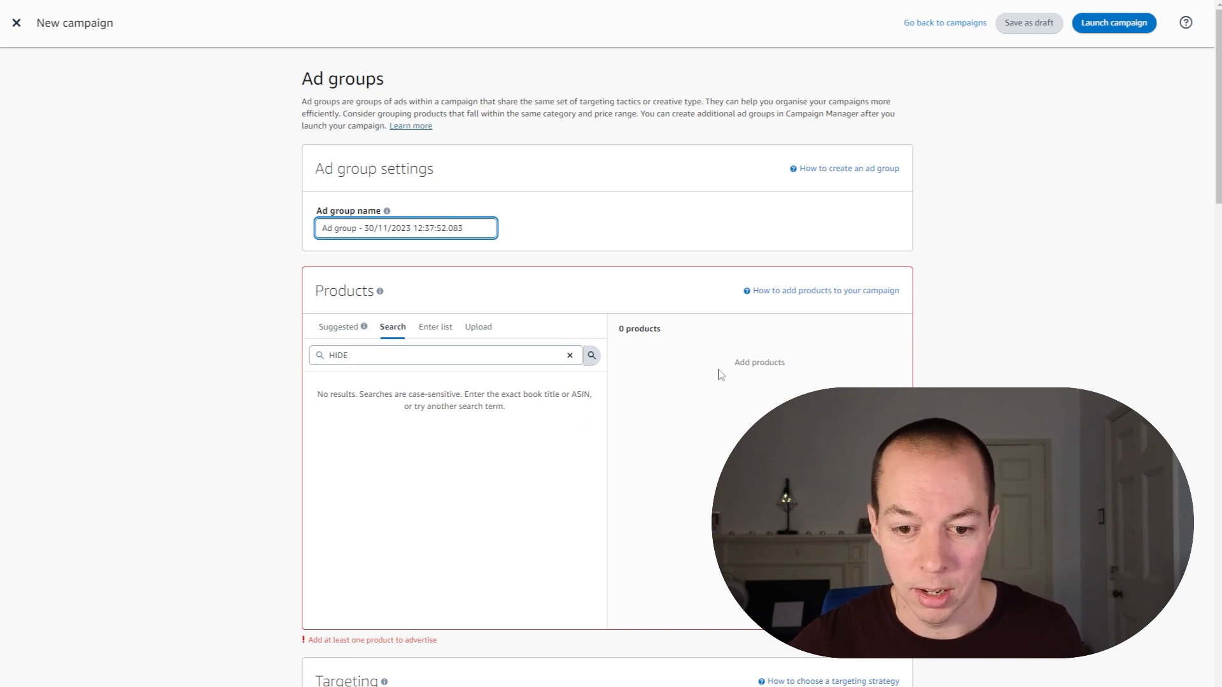
left_click_drag(1216, 105, 1217, 127)
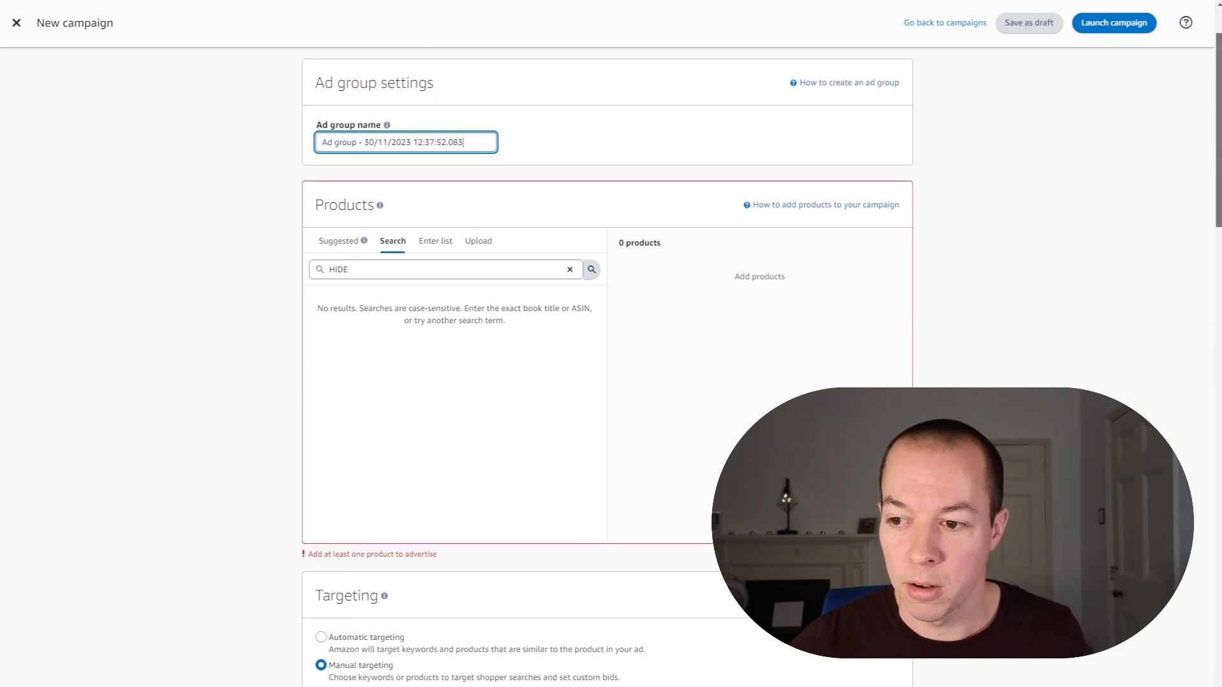
scroll(1178, 223, "down", 8)
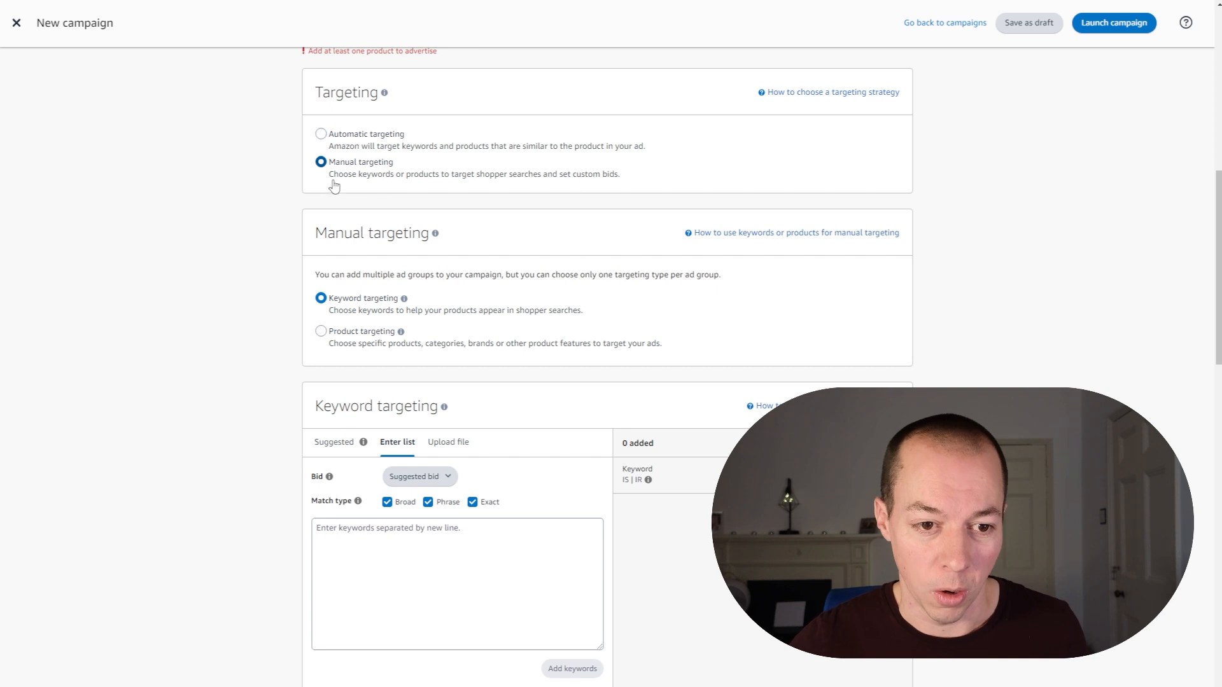
scroll(403, 187, "down", 2)
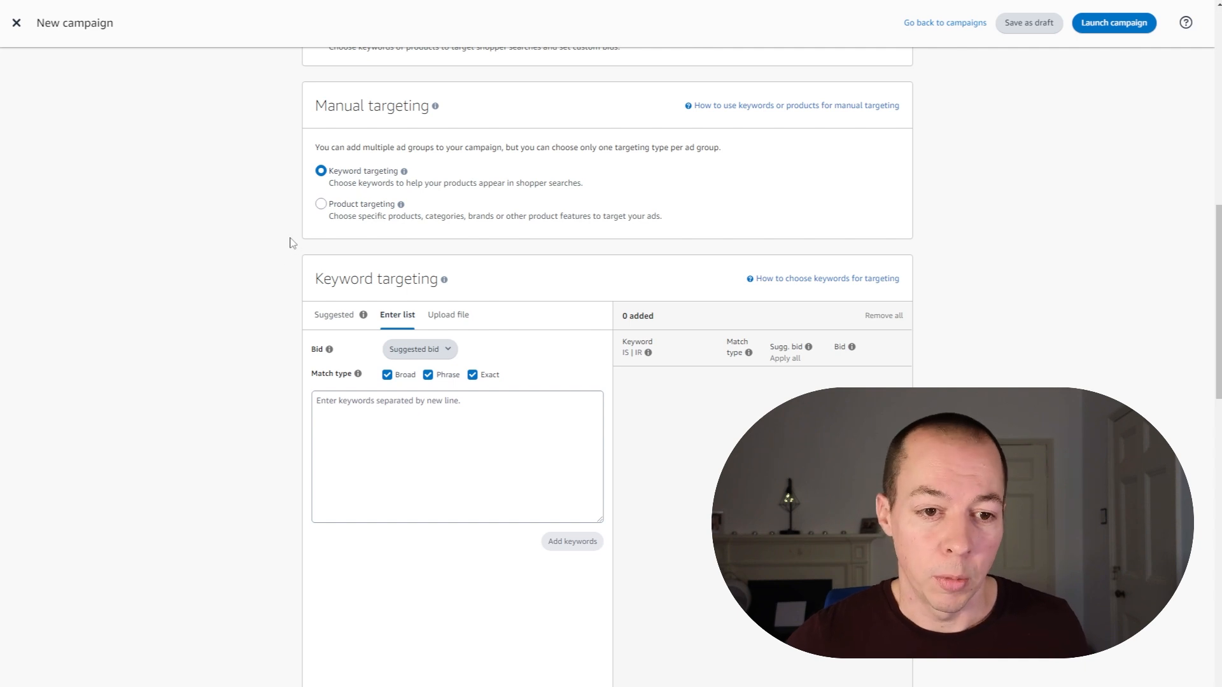
scroll(255, 229, "down", 1)
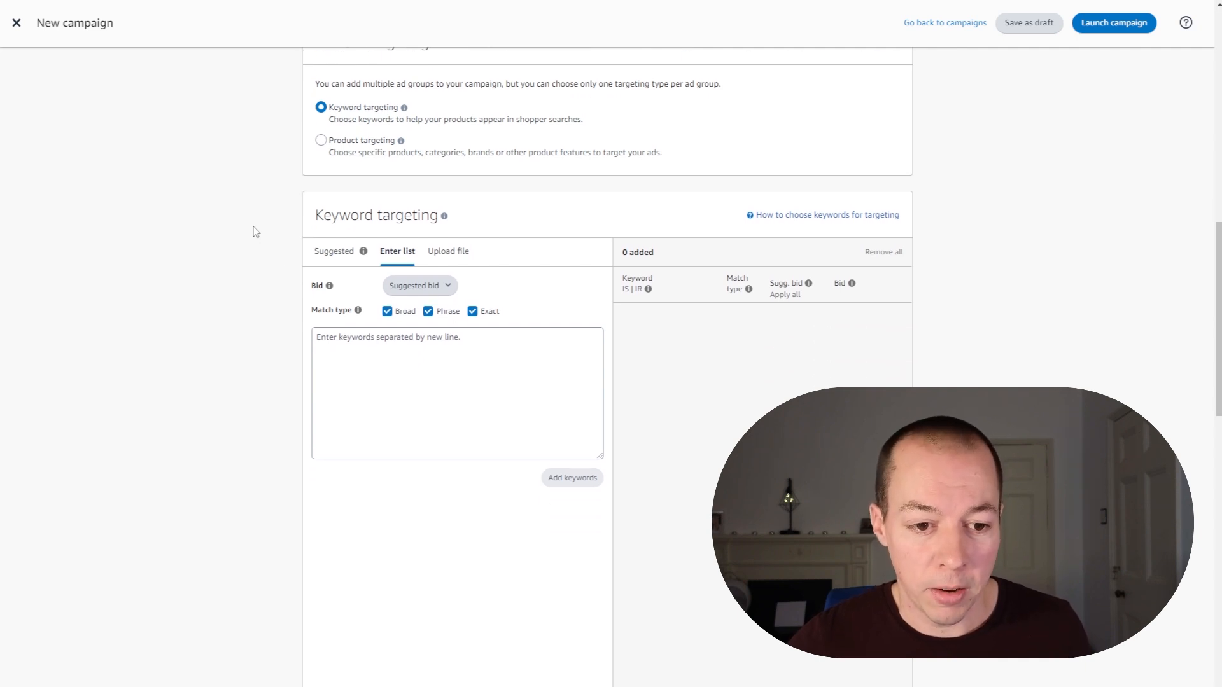
left_click(332, 255)
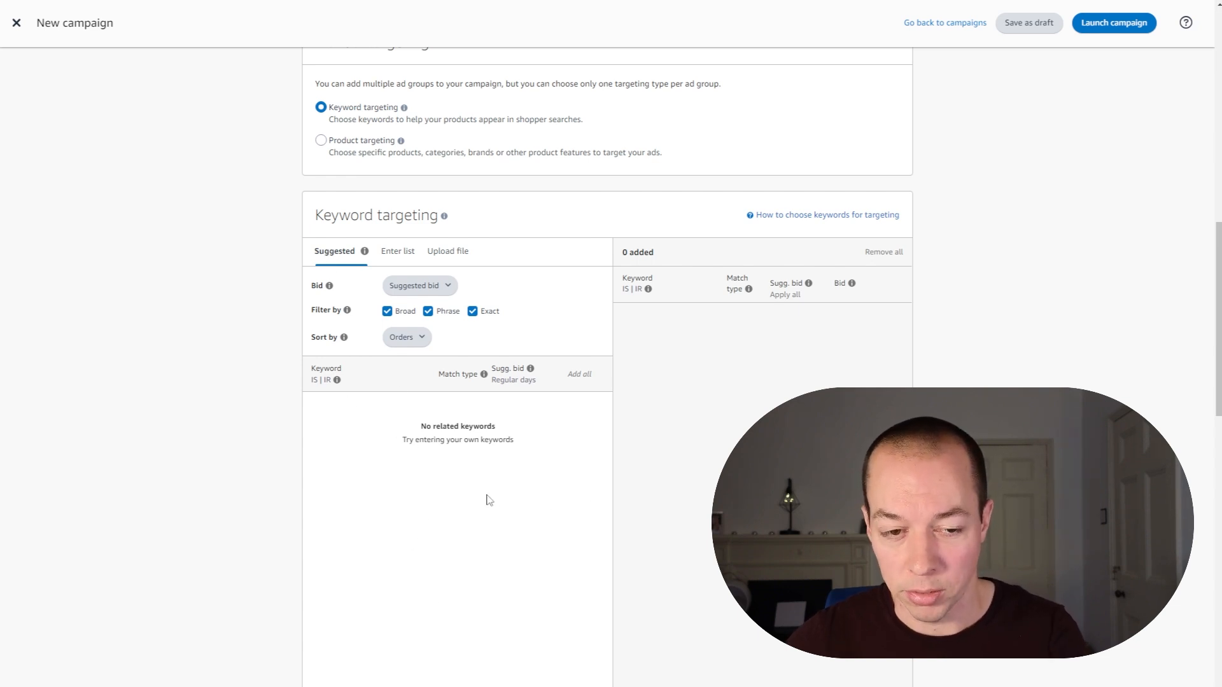
Step: Choose to enter a keyword list for keyword targeting and leave only the Exact match type enabled
left_click(392, 256)
left_click(364, 357)
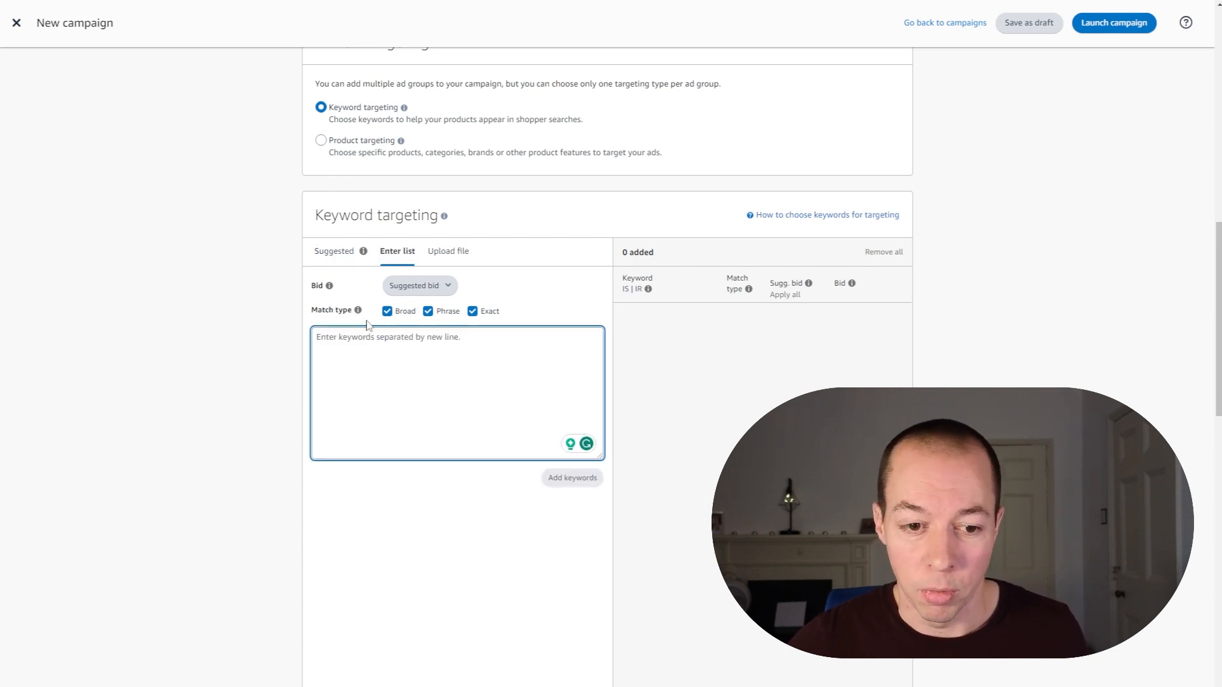
left_click(388, 313)
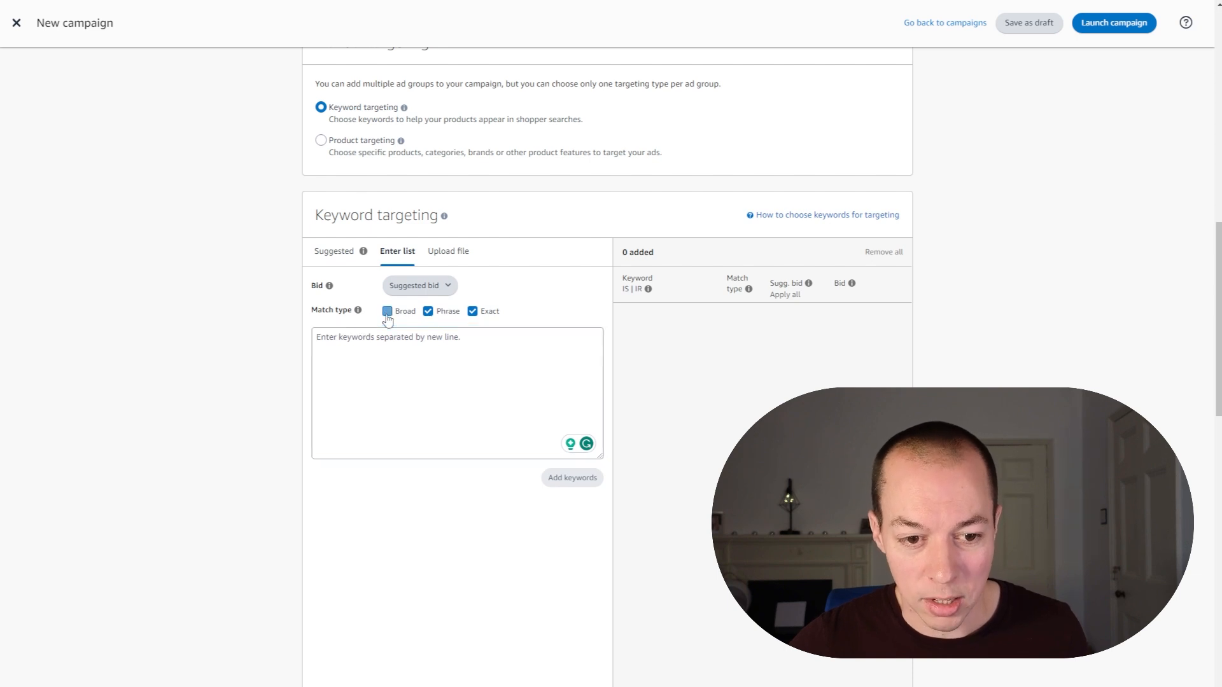
left_click(429, 313)
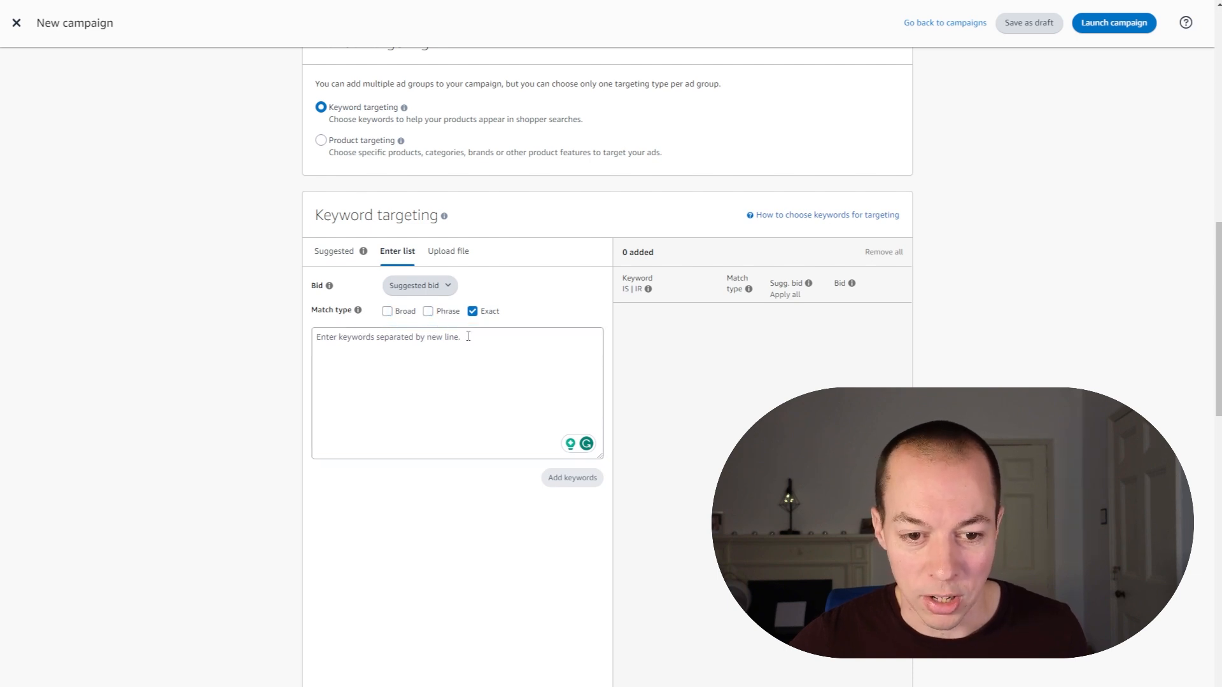
Step: Paste the copied car boot keyword list into the keyword entry field and submit it as exact-match targets
left_click(382, 352)
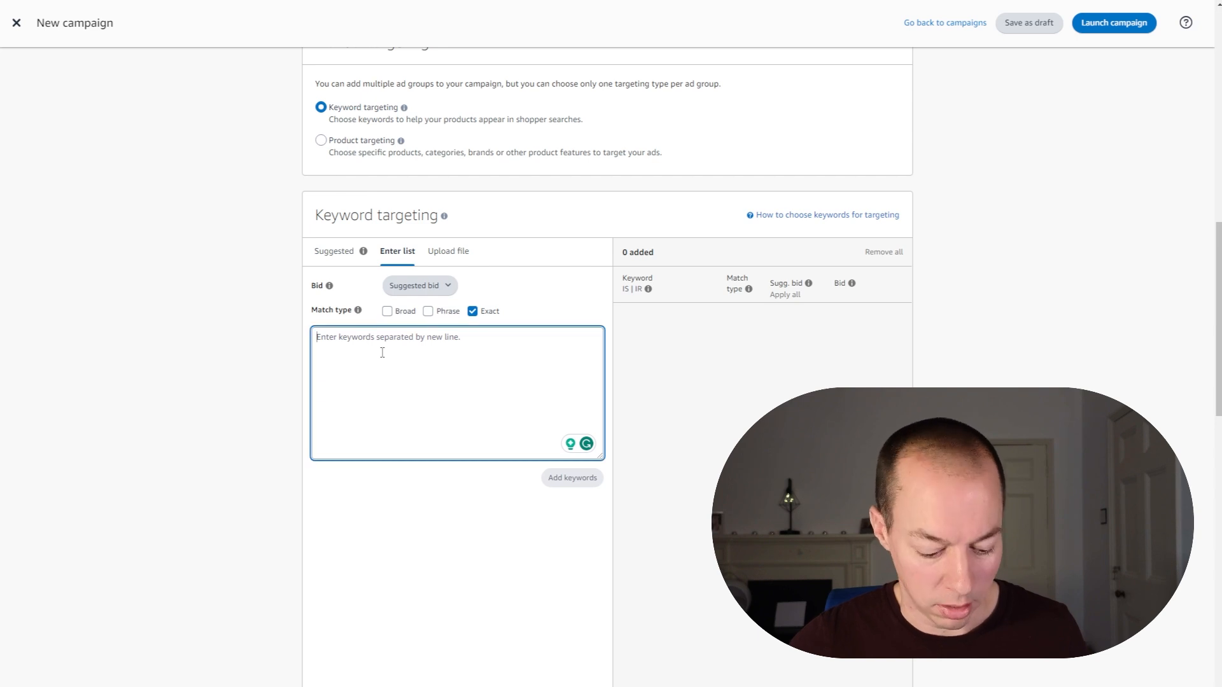
type("boot liner car boot liners boot liner for dogs car boot protector for dogs dog boot liner boot cover for dogs car boot liner car boot cover boot protector car boot liners for dogs boot cover")
left_click(572, 477)
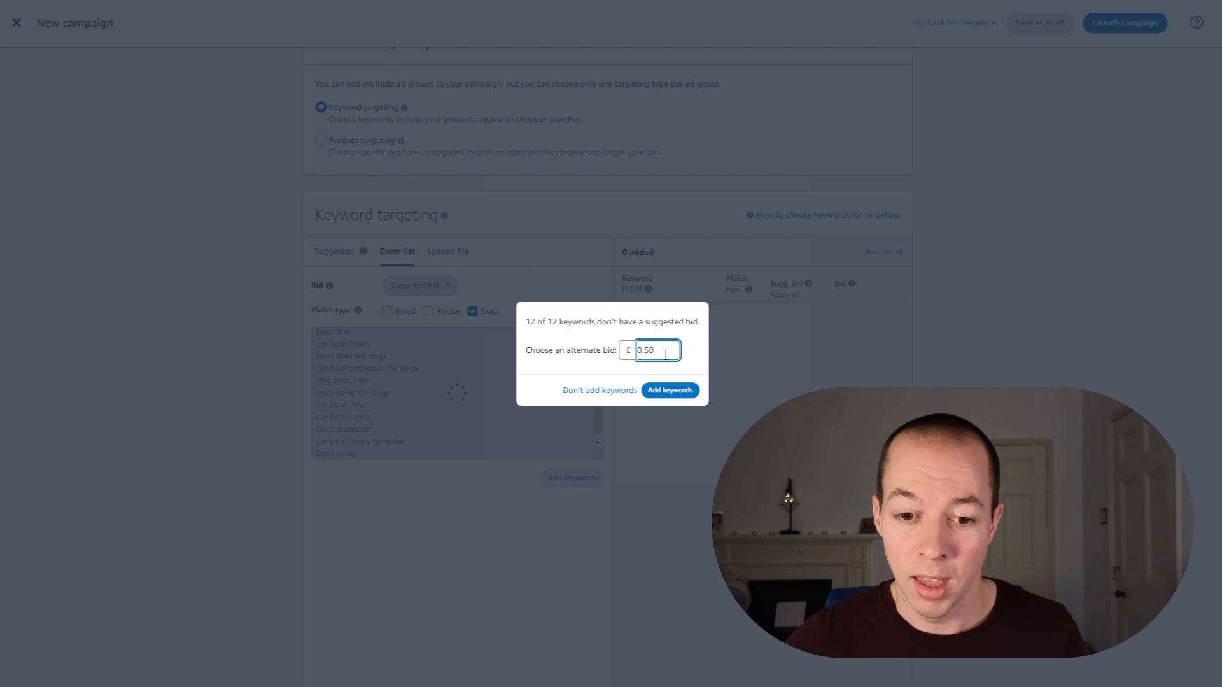
Step: Set the alternate bid to £1 for the keywords without a suggested bid and add them to the campaign
left_click_drag(665, 354, 637, 352)
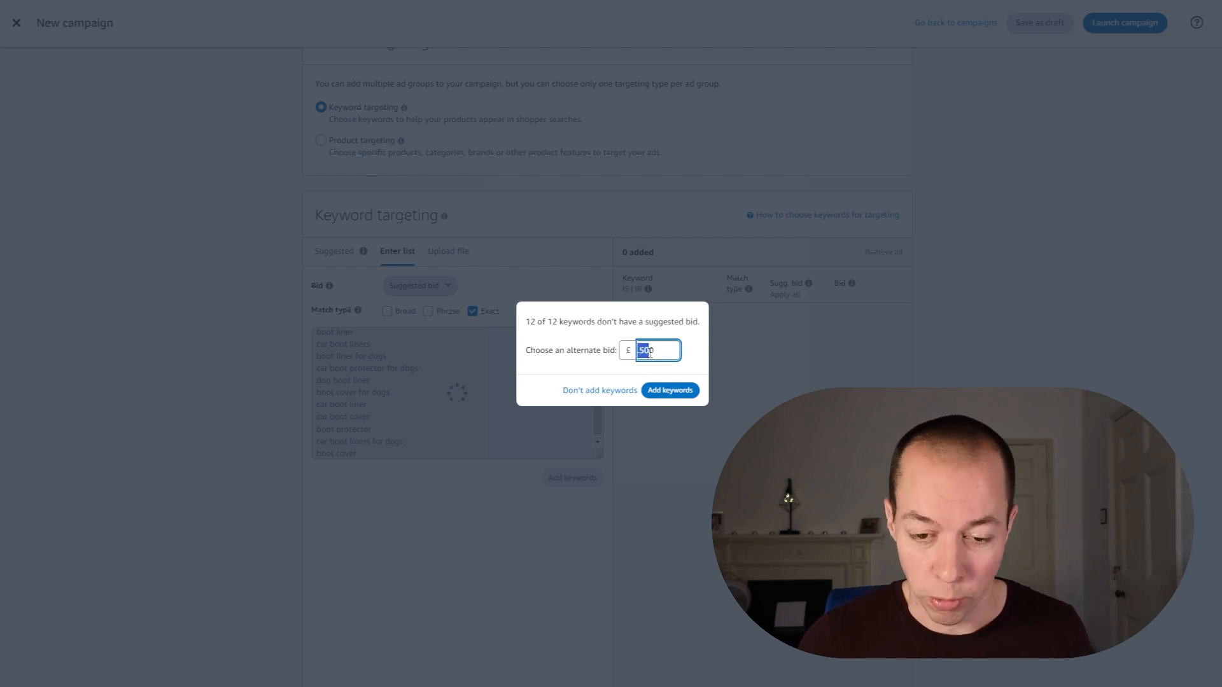
key("ctrl+a")
key("BackSpace")
type("1")
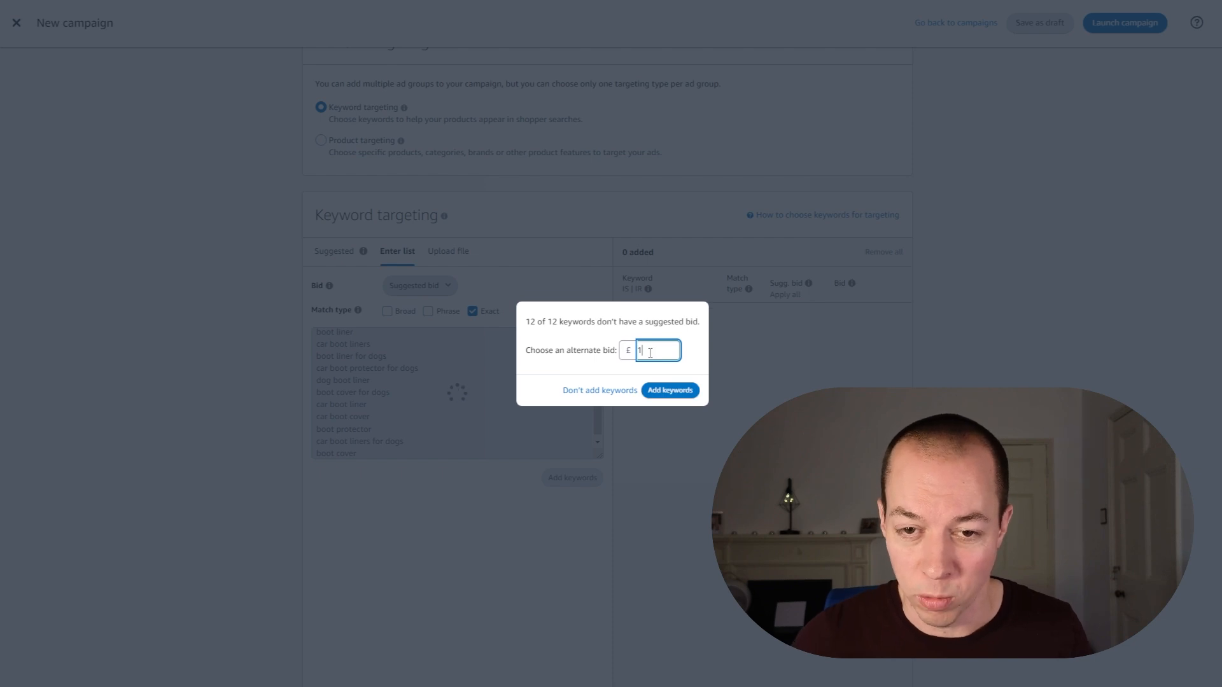
left_click(676, 391)
Step: Set the campaign bidding strategy to Dynamic bids - down only and review the placement adjustments and campaign settings
scroll(688, 206, "down", 2)
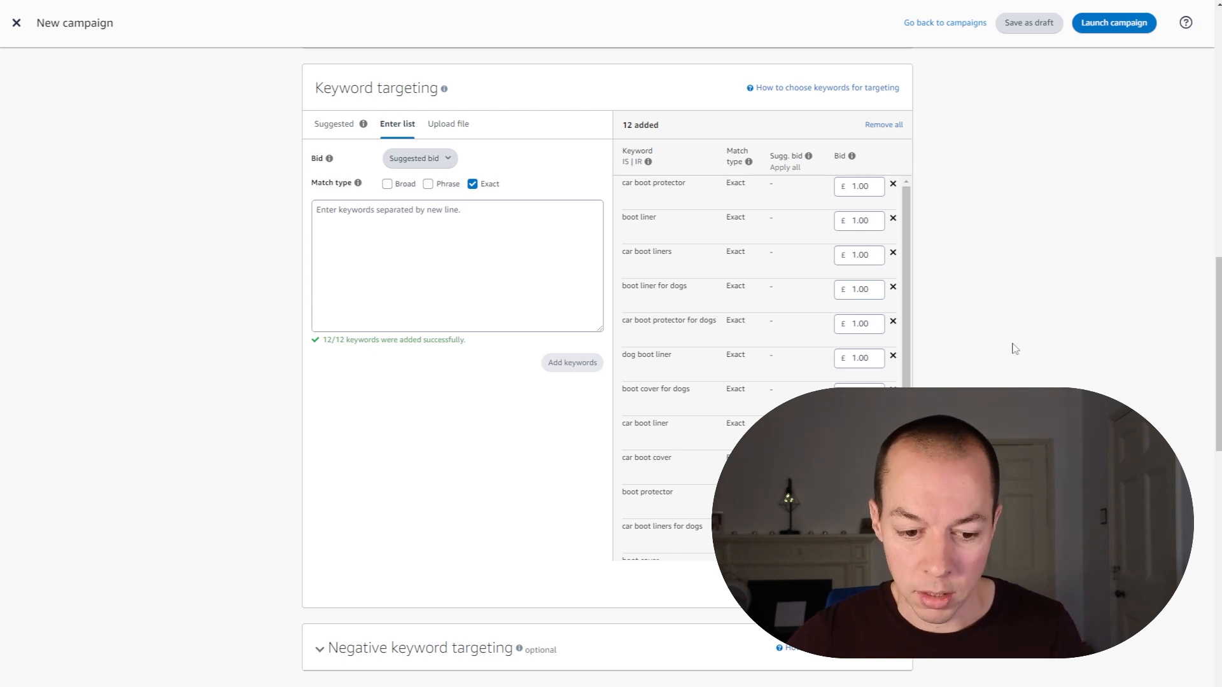
scroll(1014, 349, "down", 8)
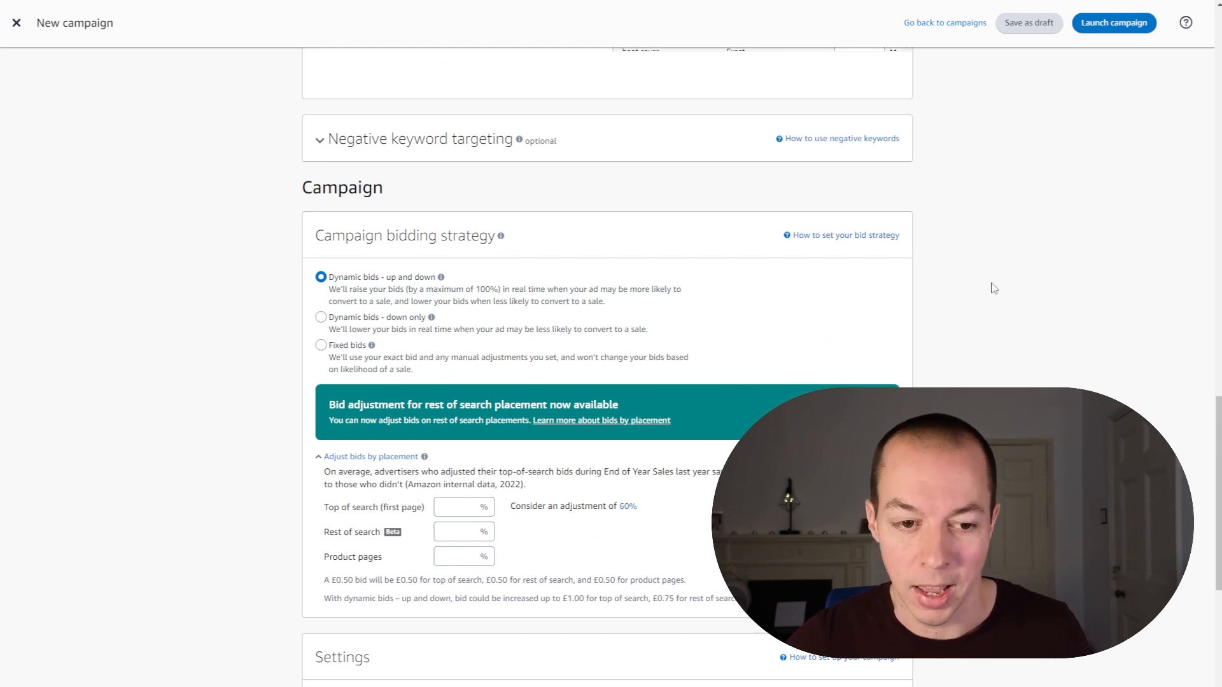
scroll(993, 285, "down", 2)
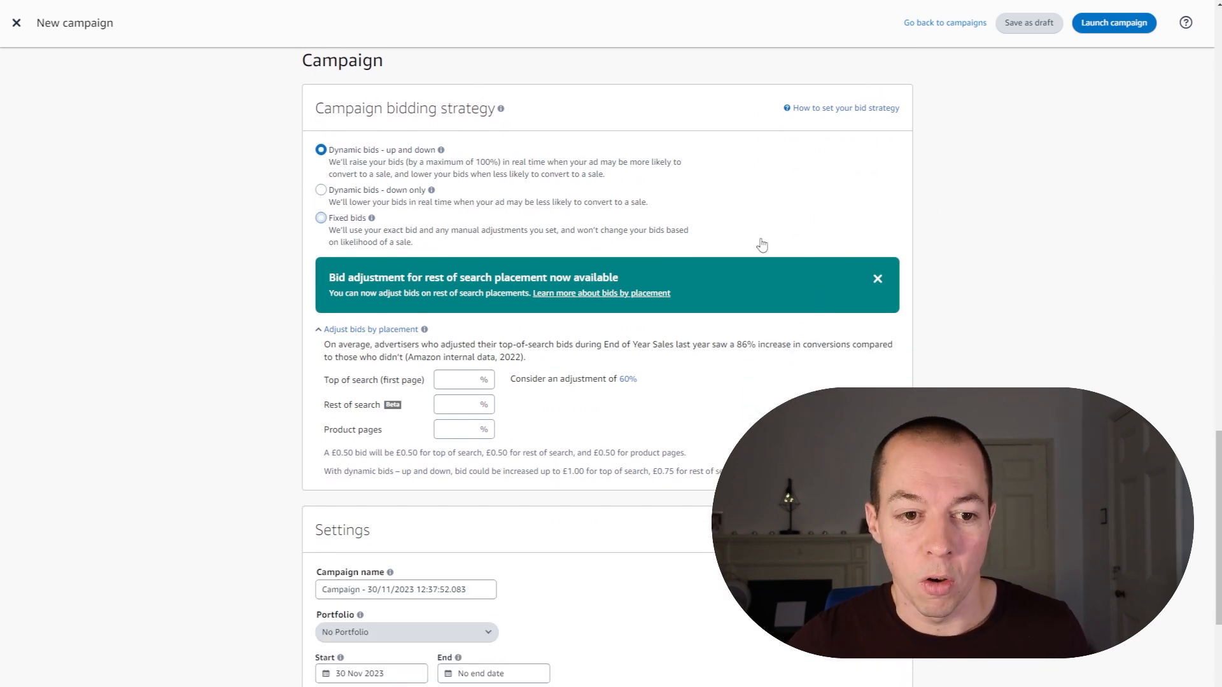
left_click(321, 189)
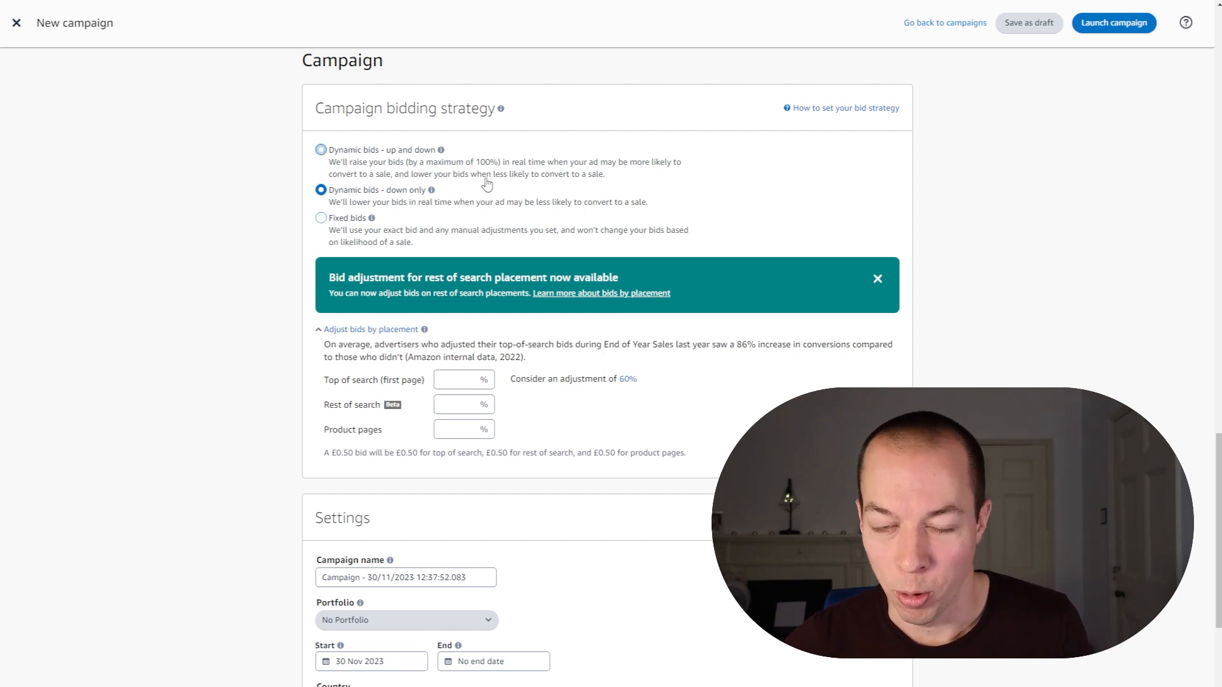
scroll(484, 210, "down", 2)
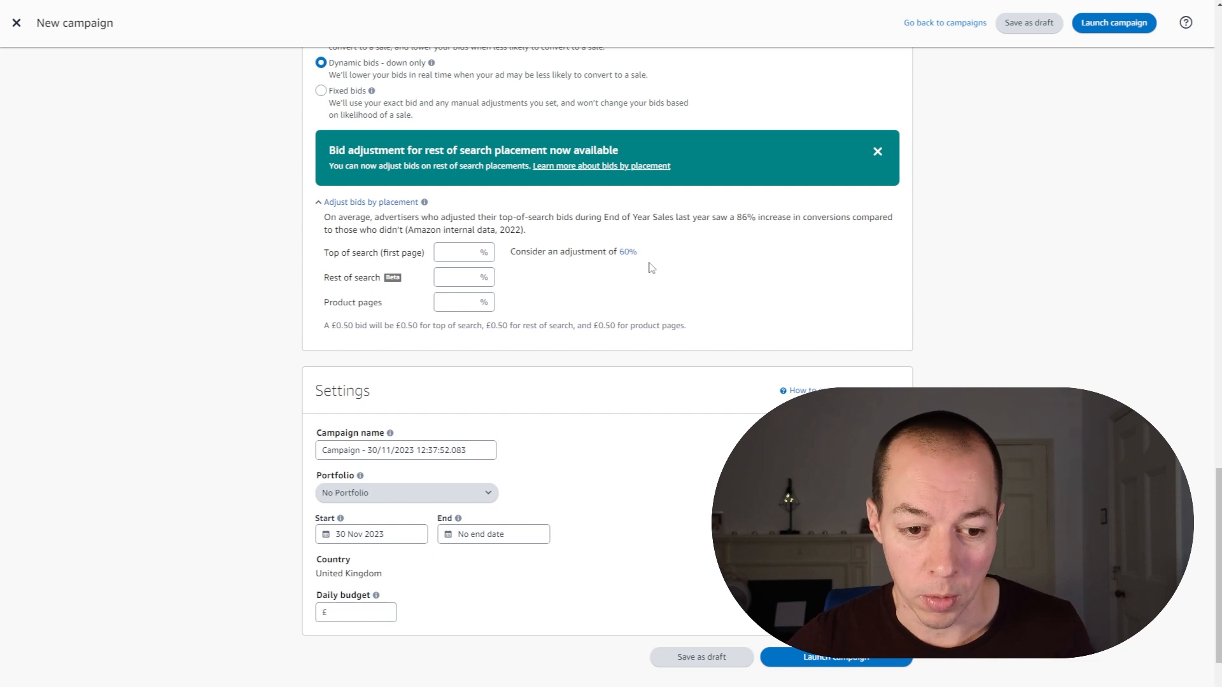
scroll(652, 267, "down", 2)
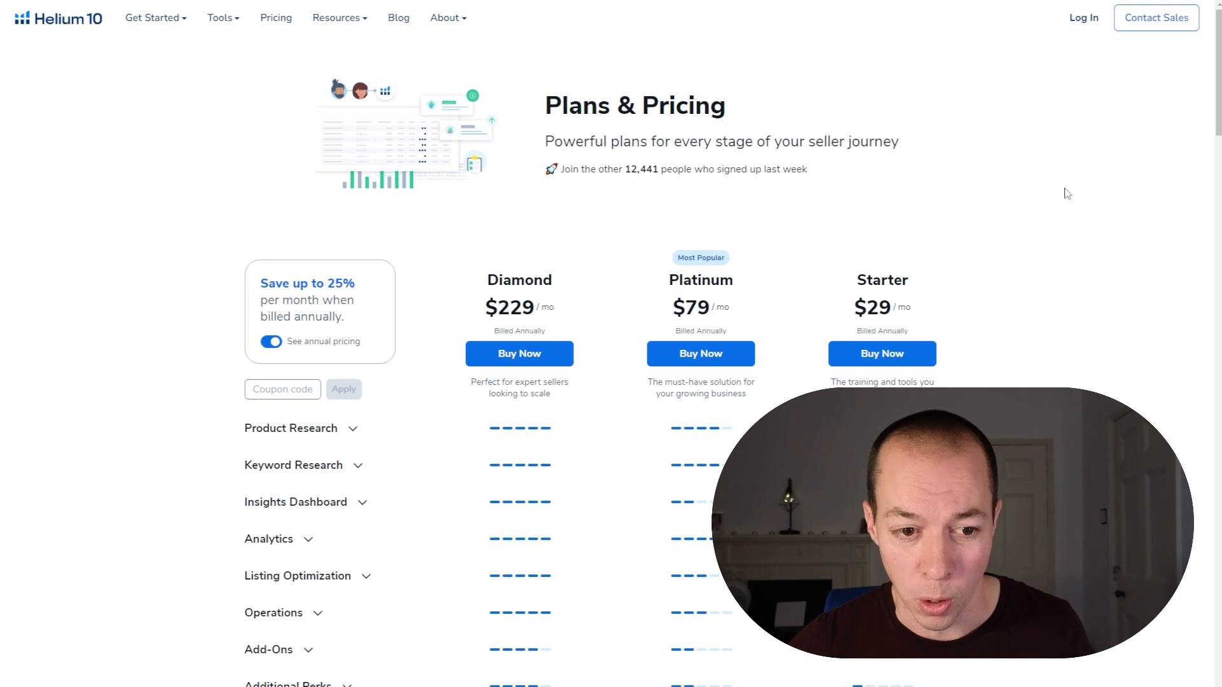
Step: On Helium 10's Plans & Pricing page, apply the coupon code FBAELITE20 and switch the plans to monthly pricing
scroll(1047, 182, "down", 1)
left_click(258, 327)
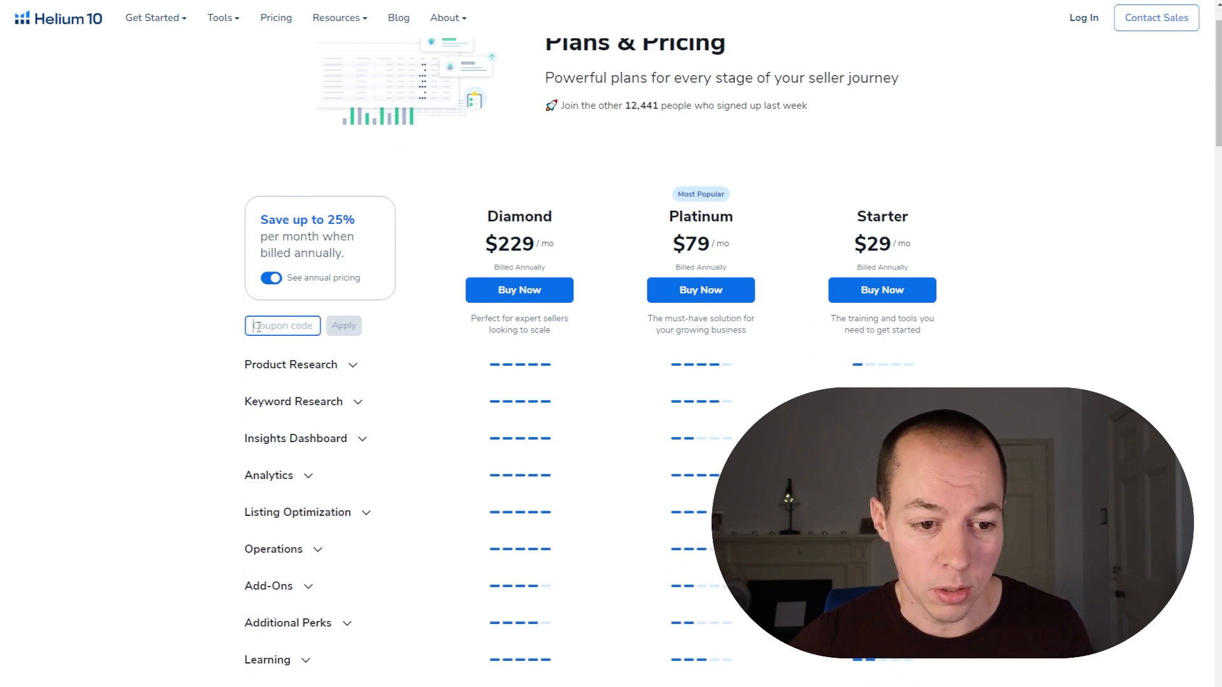
type("FBAELI")
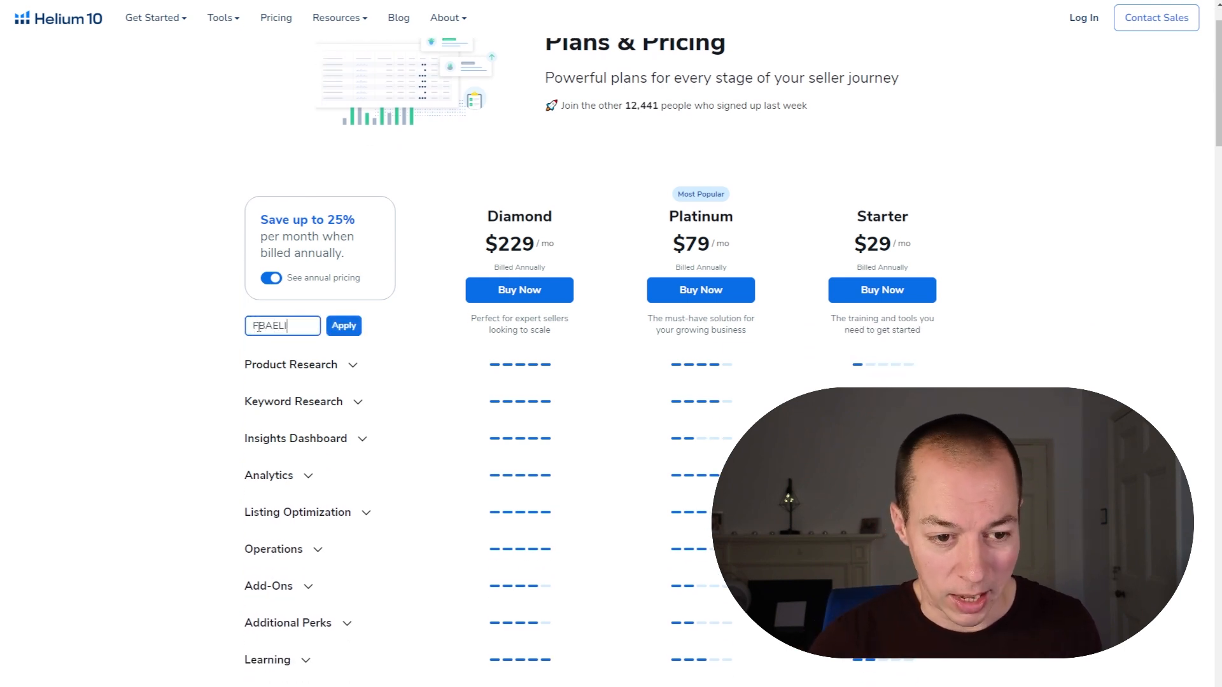
type("TE20")
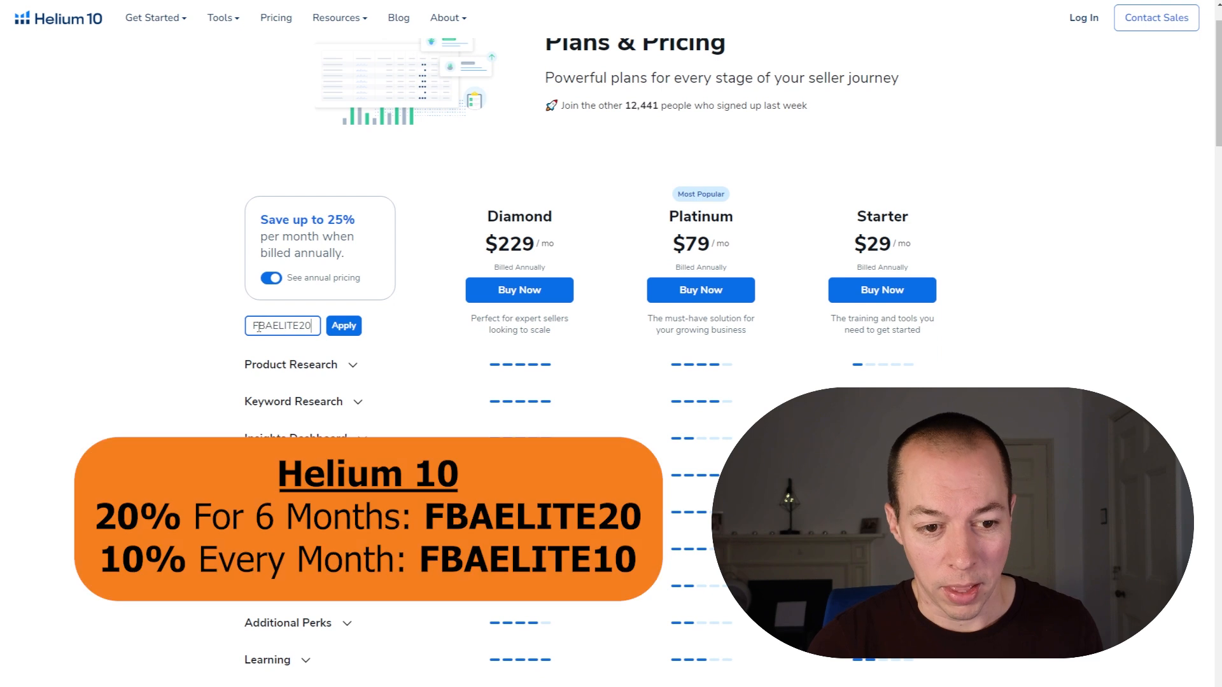
left_click(270, 279)
left_click(344, 325)
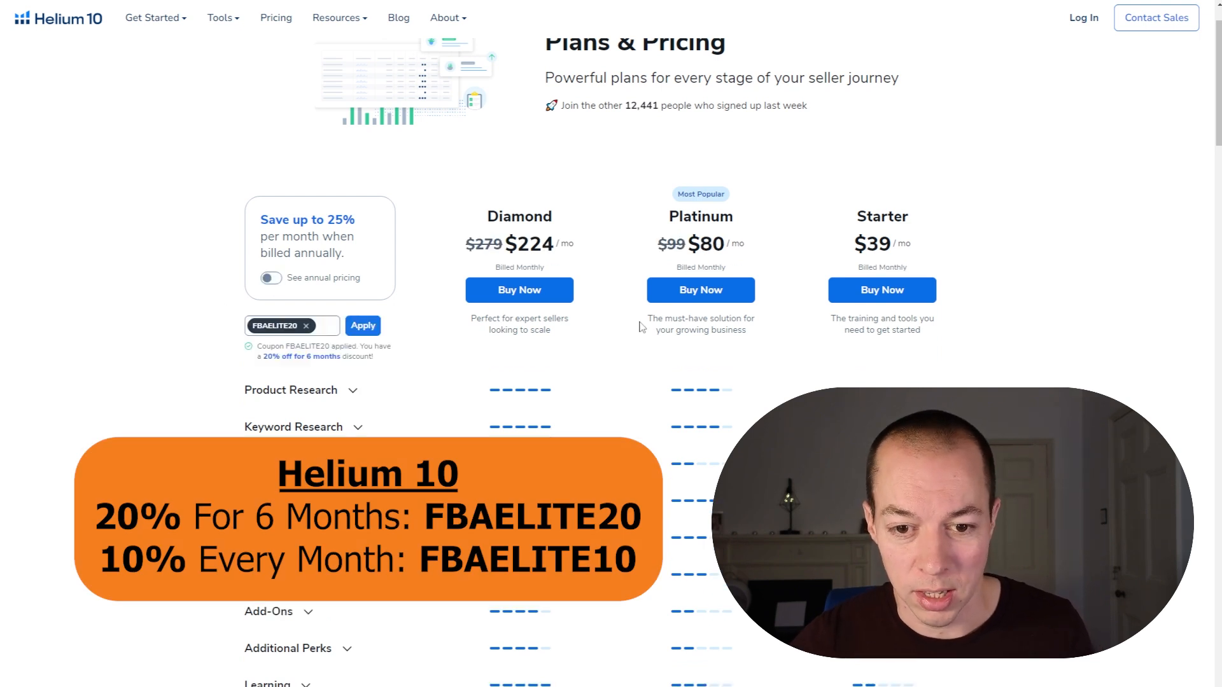
Step: Replace the applied coupon with FBAELITE10 and switch the plans to annual pricing
left_click(306, 325)
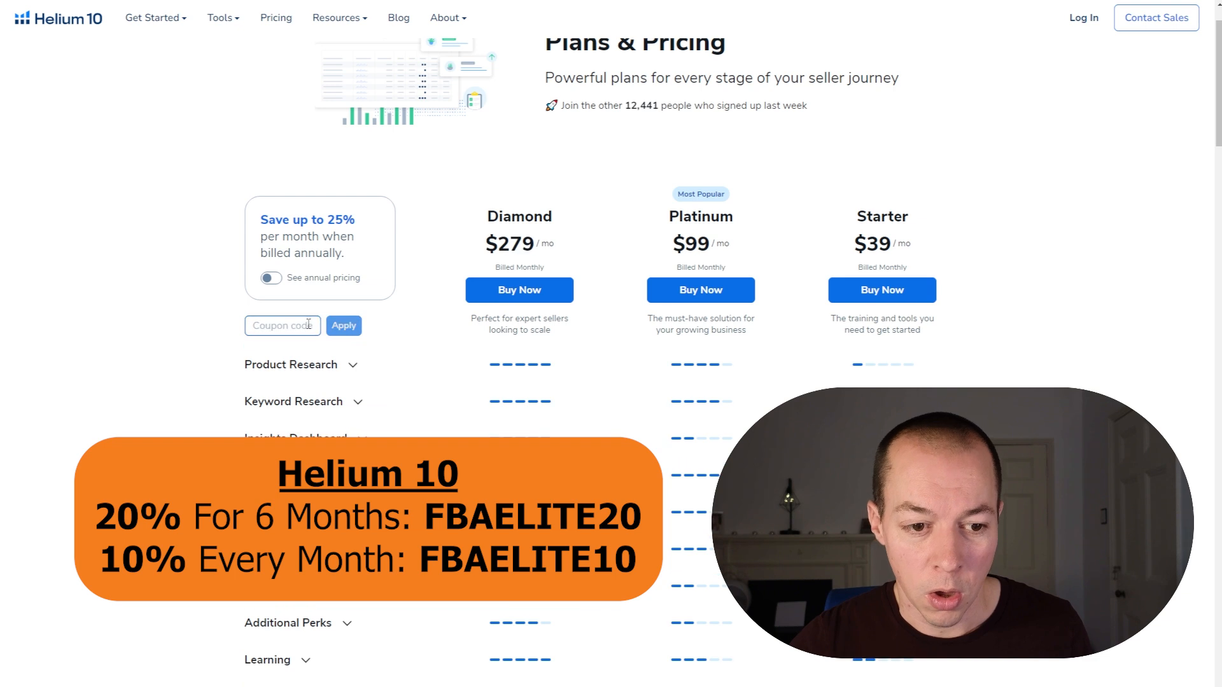
type("FBAELIT")
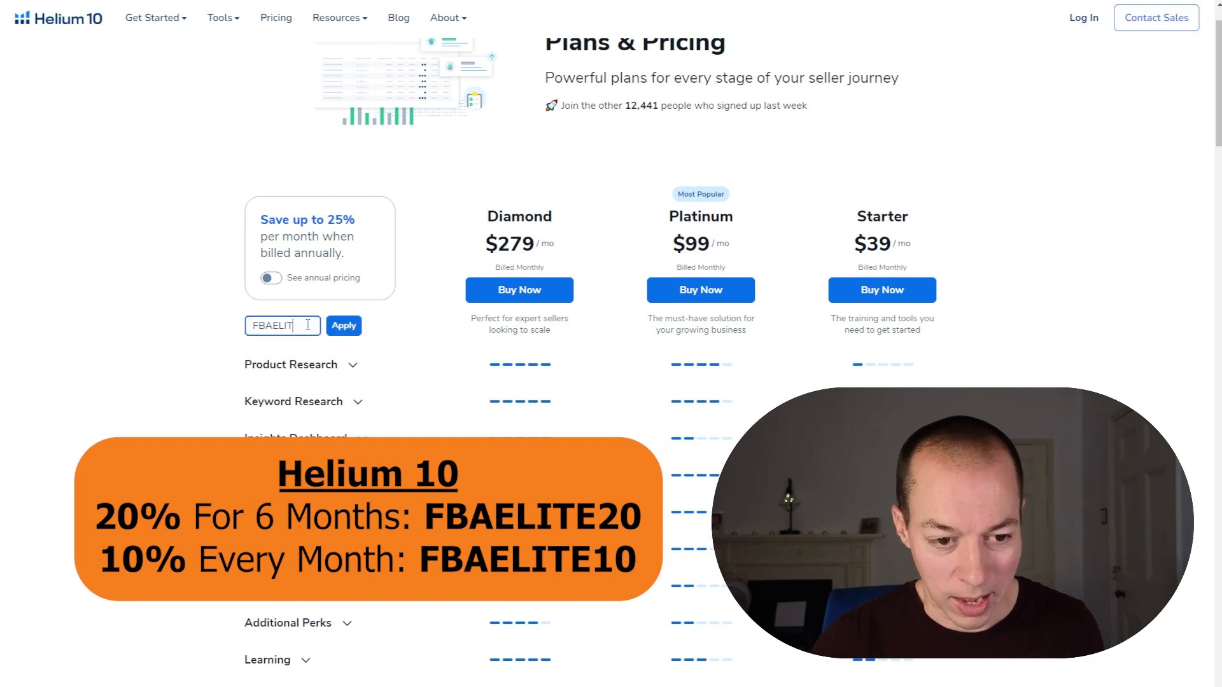
type("E10")
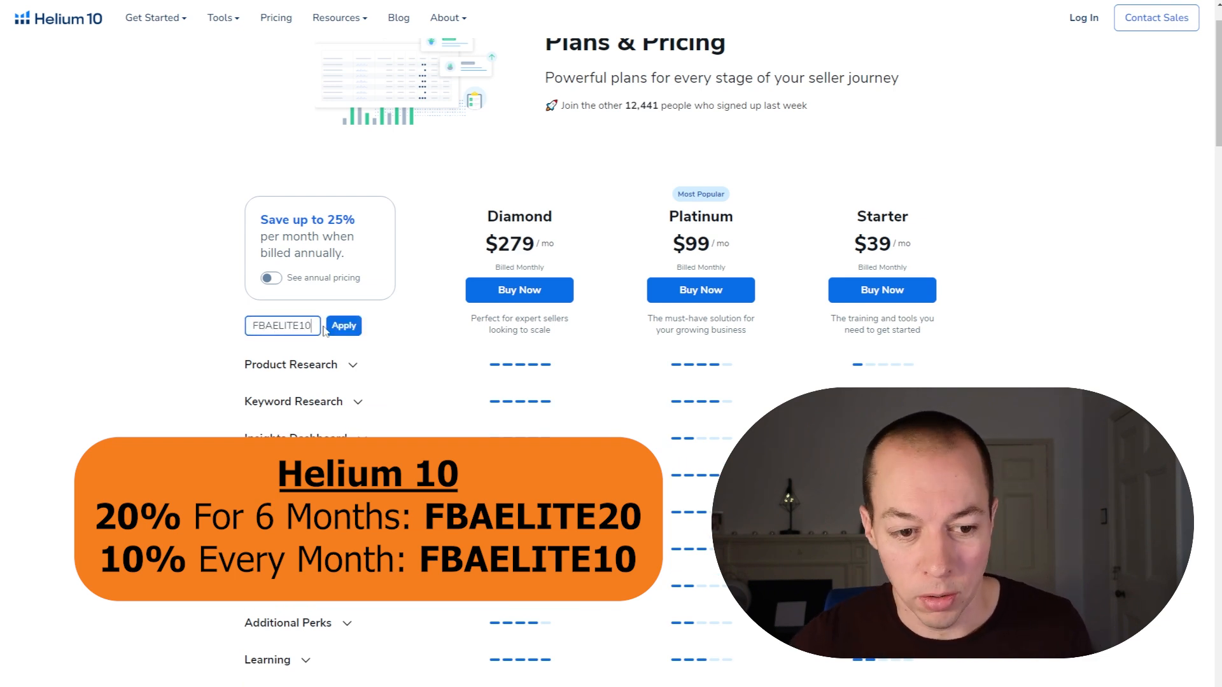
left_click(335, 325)
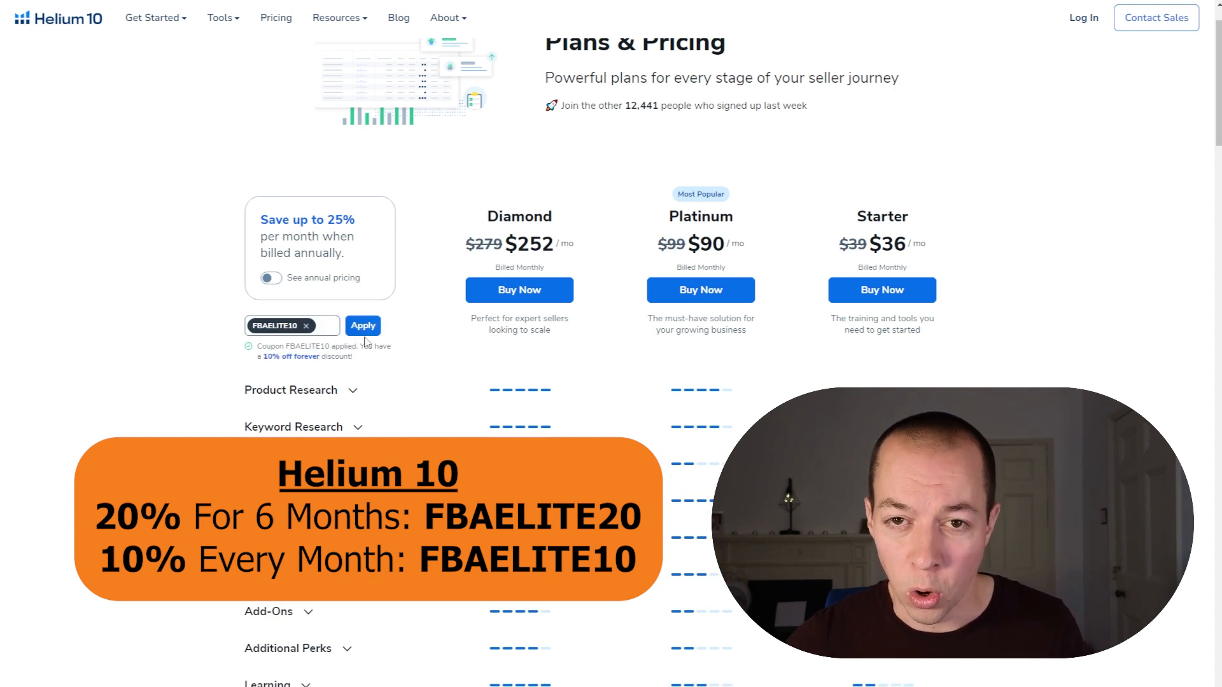
left_click(271, 280)
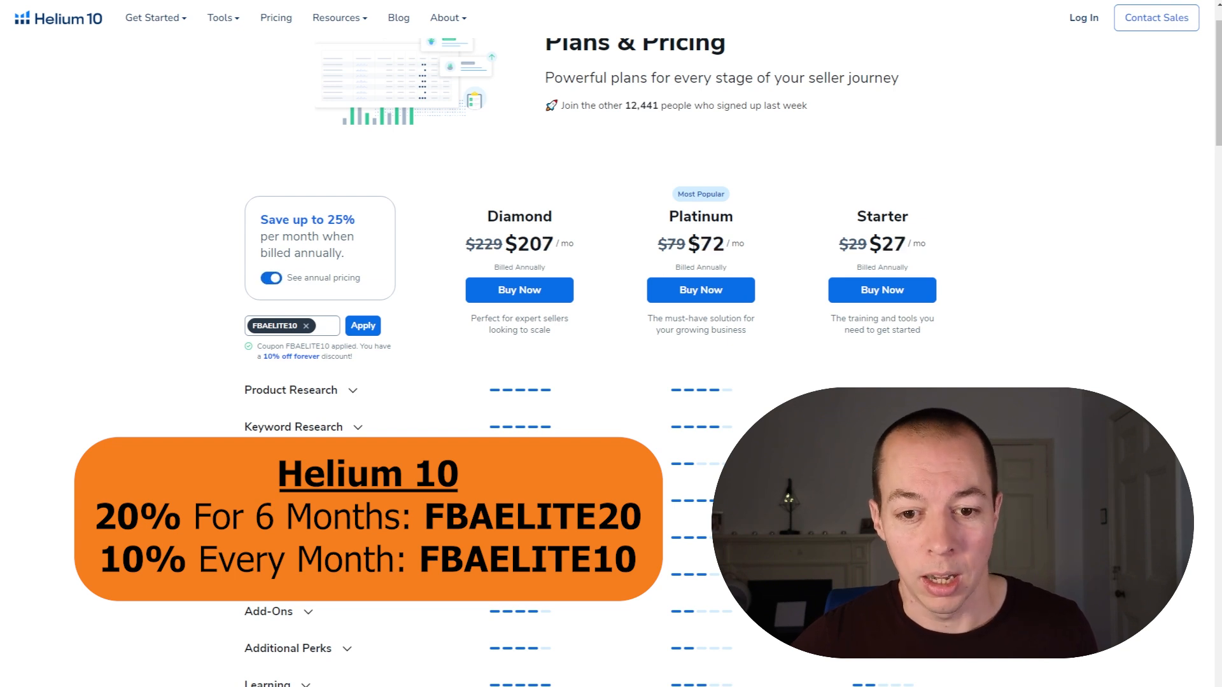